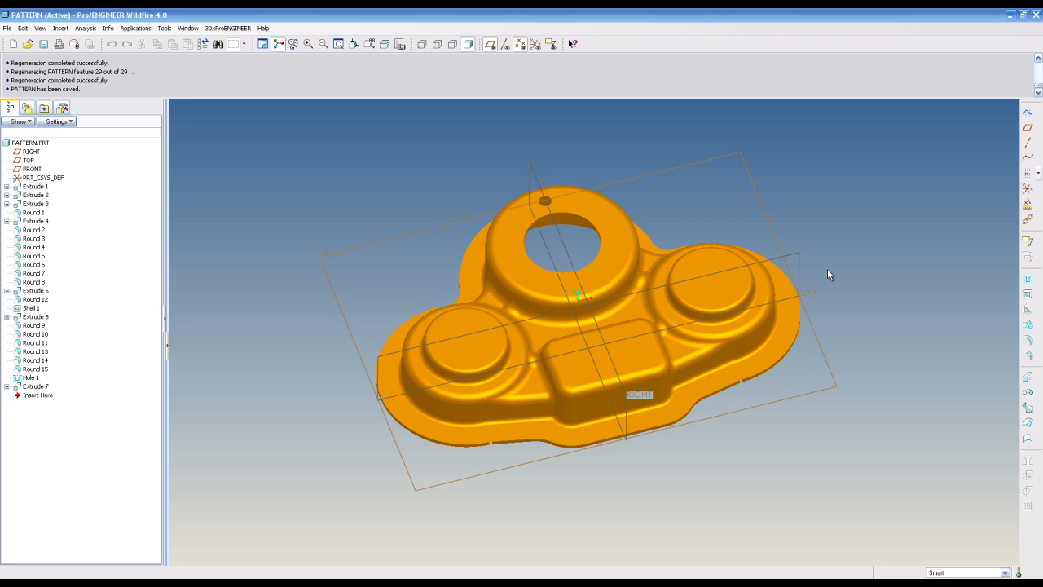
Display the datum axes and start an axis pattern of the small hole about the large round opening's centre axis.
{"action": "left_click", "coordinate": [505, 44]}
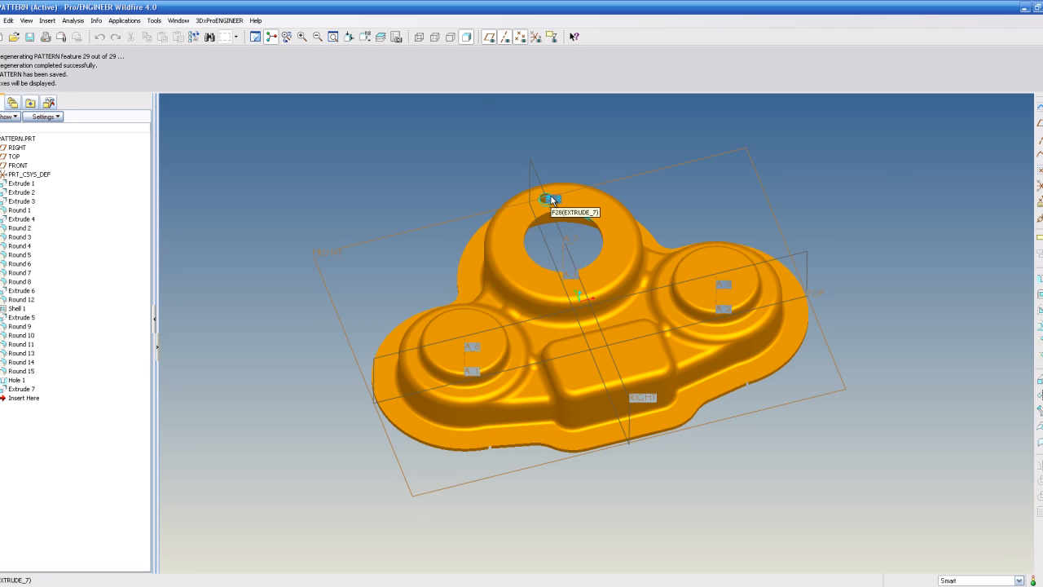
{"action": "scroll", "coordinate": [557, 168], "scroll_direction": "up", "scroll_amount": 2}
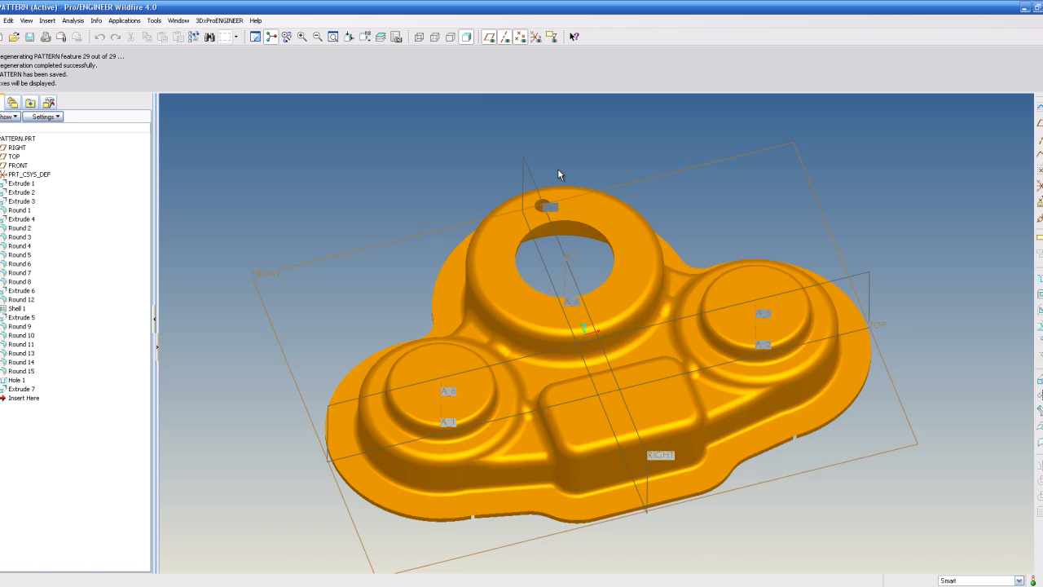
{"action": "scroll", "coordinate": [557, 173], "scroll_direction": "up", "scroll_amount": 1}
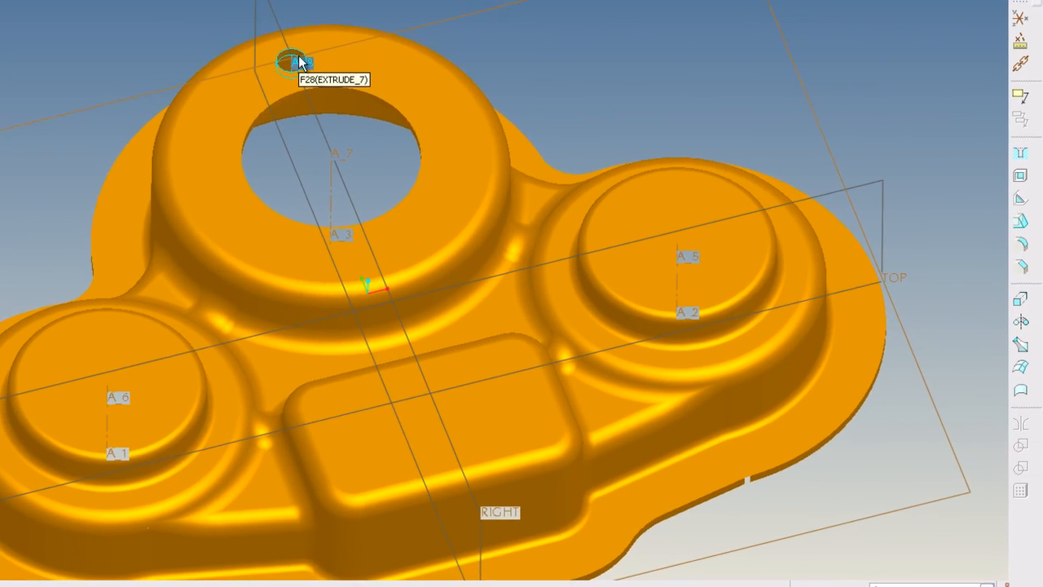
{"action": "left_click", "coordinate": [544, 216]}
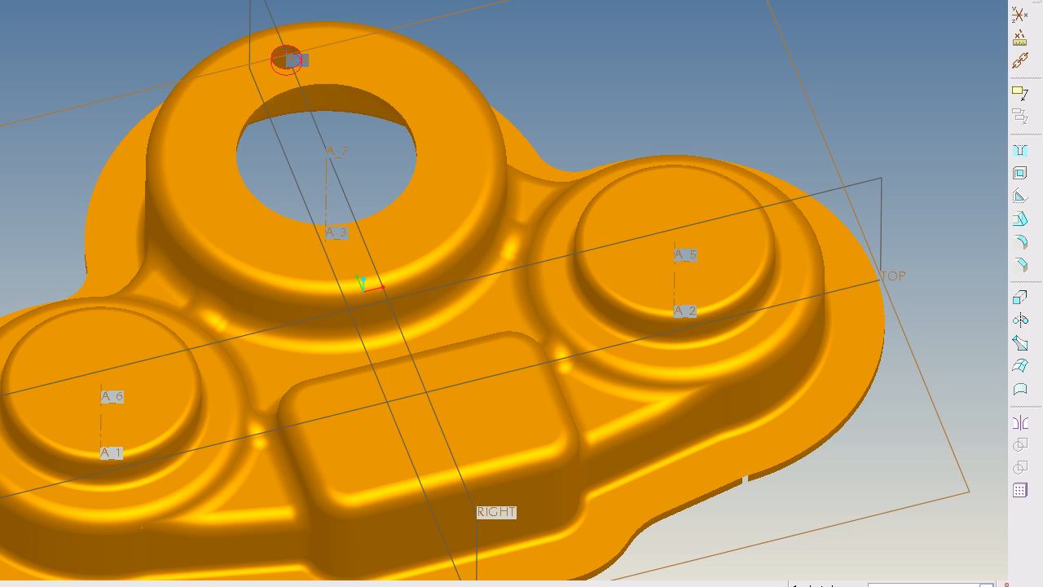
{"action": "left_click", "coordinate": [1018, 492]}
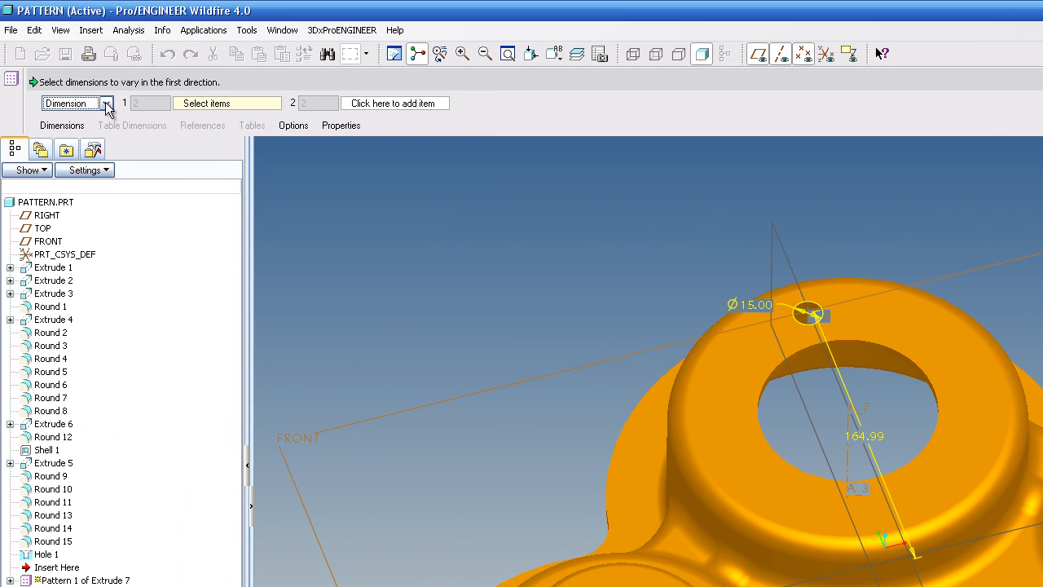
{"action": "left_click", "coordinate": [106, 103]}
{"action": "left_click", "coordinate": [92, 142]}
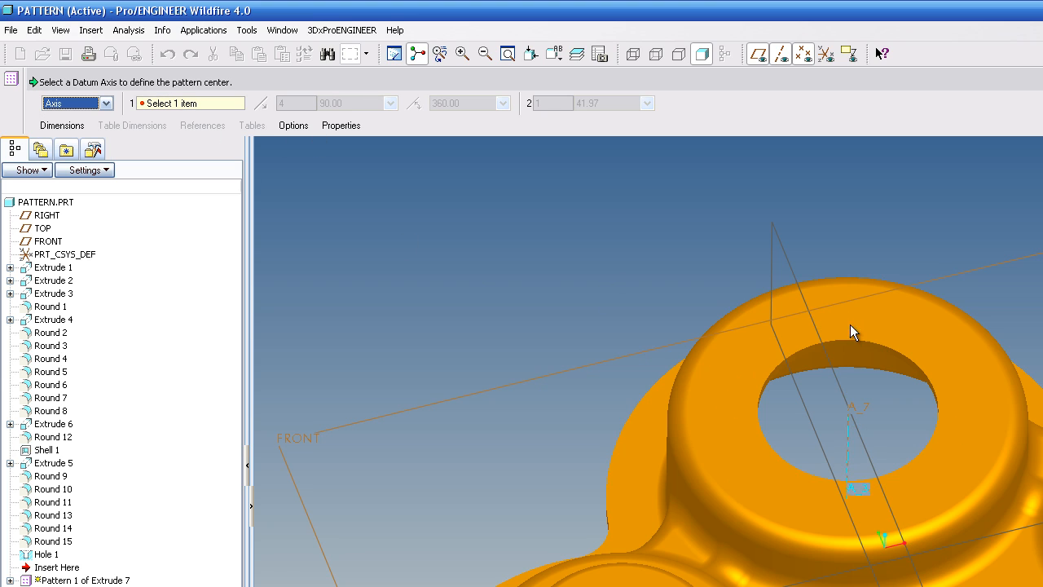
{"action": "left_click", "coordinate": [849, 434]}
Set the axis pattern to 8 members spaced 45 degrees apart and complete it.
{"action": "middle_click_drag", "start_coordinate": [934, 399], "coordinate": [929, 471]}
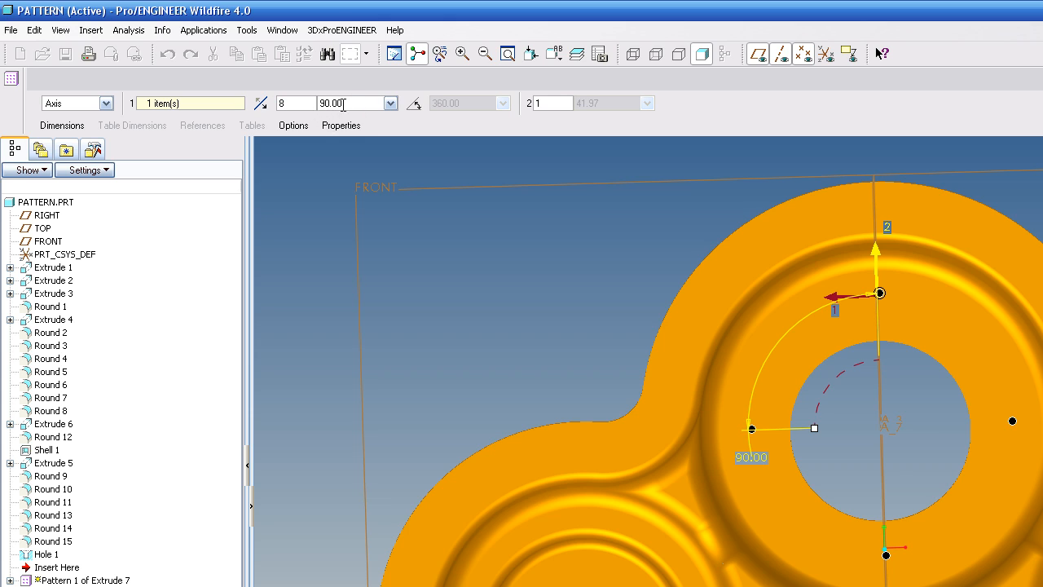
{"action": "double_click", "coordinate": [343, 104]}
{"action": "type", "text": "45"}
{"action": "key", "text": "Return"}
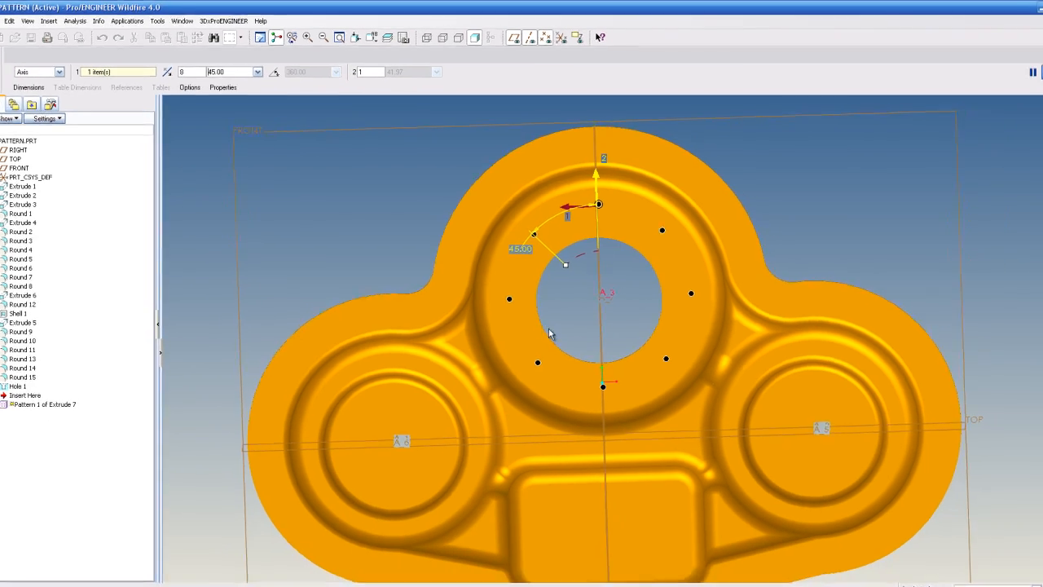
{"action": "left_click", "coordinate": [1042, 94]}
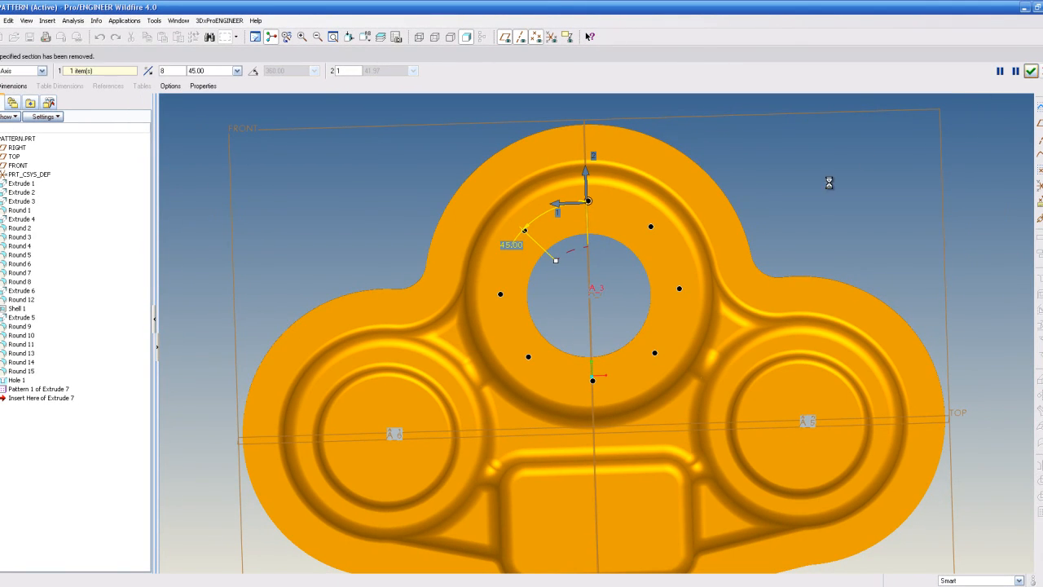
{"action": "left_click", "coordinate": [796, 223]}
Start a sketch on the flat flange face around the cover, using the RIGHT datum plane as reference with Right orientation.
{"action": "scroll", "coordinate": [786, 214], "scroll_direction": "up", "scroll_amount": 2}
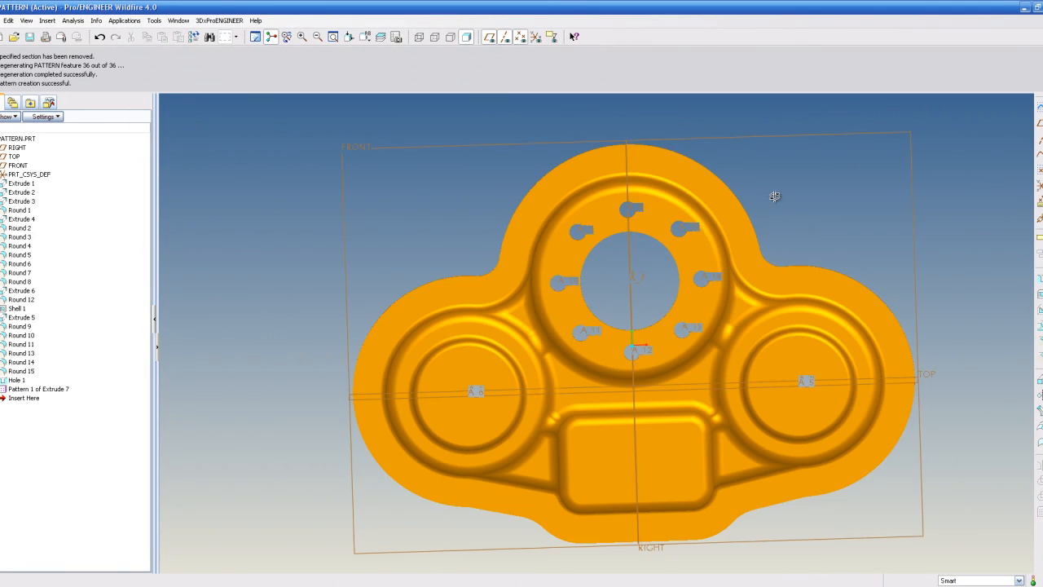
{"action": "middle_click_drag", "start_coordinate": [774, 195], "coordinate": [798, 174]}
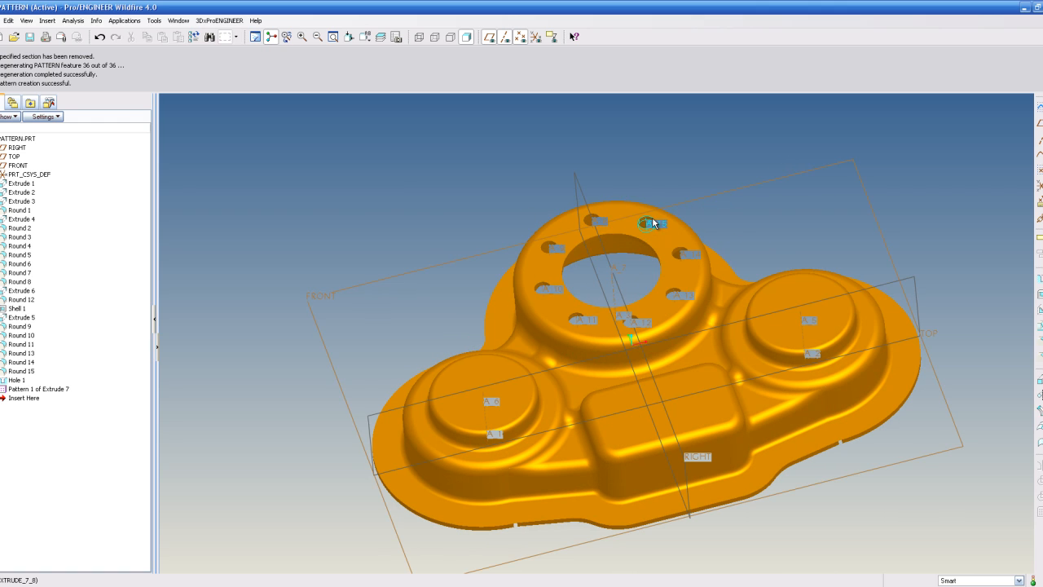
{"action": "scroll", "coordinate": [399, 182], "scroll_direction": "up", "scroll_amount": 1}
{"action": "scroll", "coordinate": [614, 270], "scroll_direction": "down", "scroll_amount": 1}
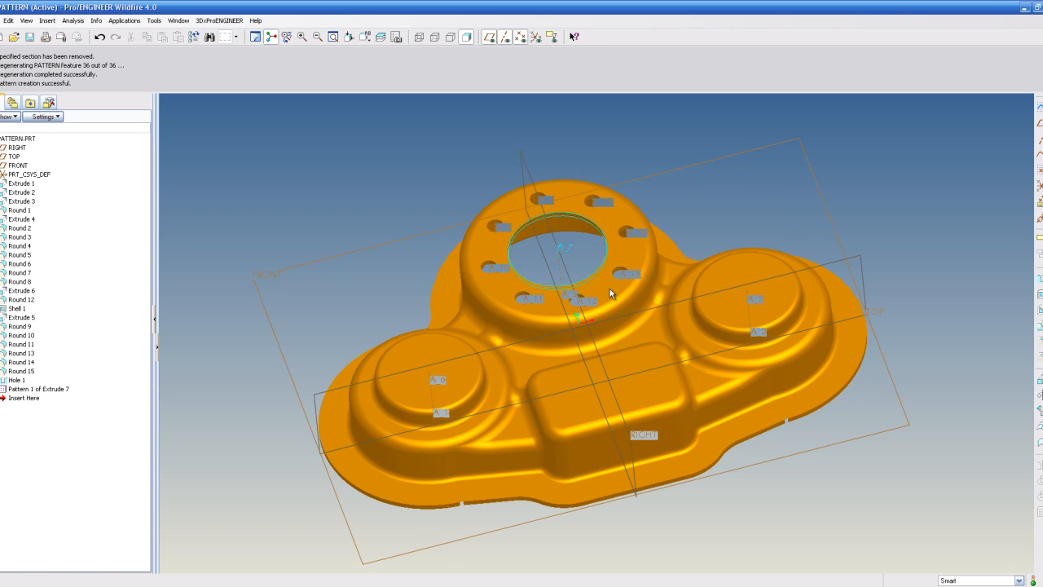
{"action": "middle_click_drag", "start_coordinate": [821, 333], "coordinate": [833, 354]}
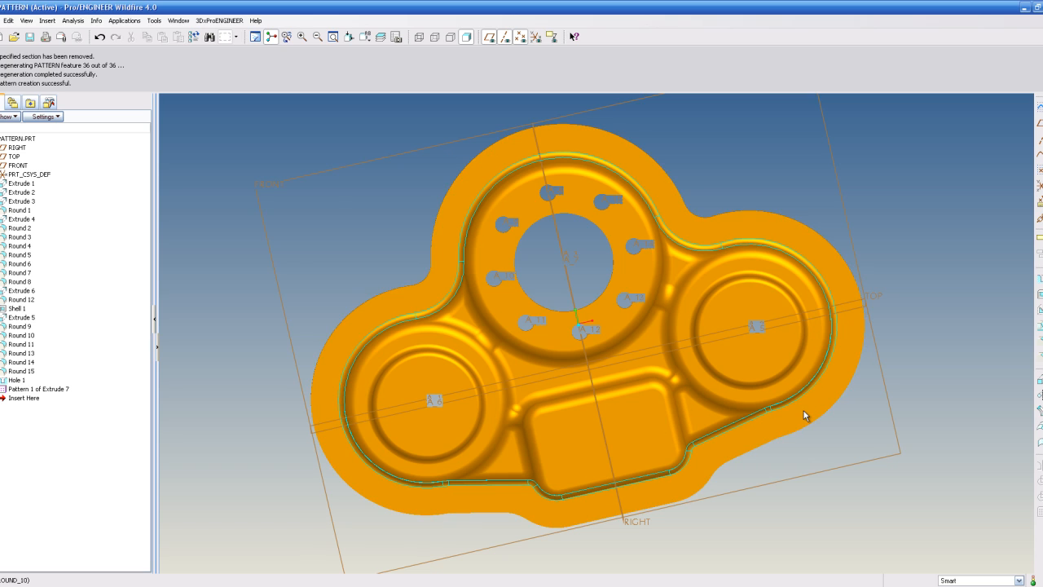
{"action": "mouse_move", "coordinate": [757, 407]}
{"action": "middle_mouse_down"}
{"action": "mouse_move", "coordinate": [789, 358]}
{"action": "mouse_move", "coordinate": [806, 356]}
{"action": "middle_mouse_up"}
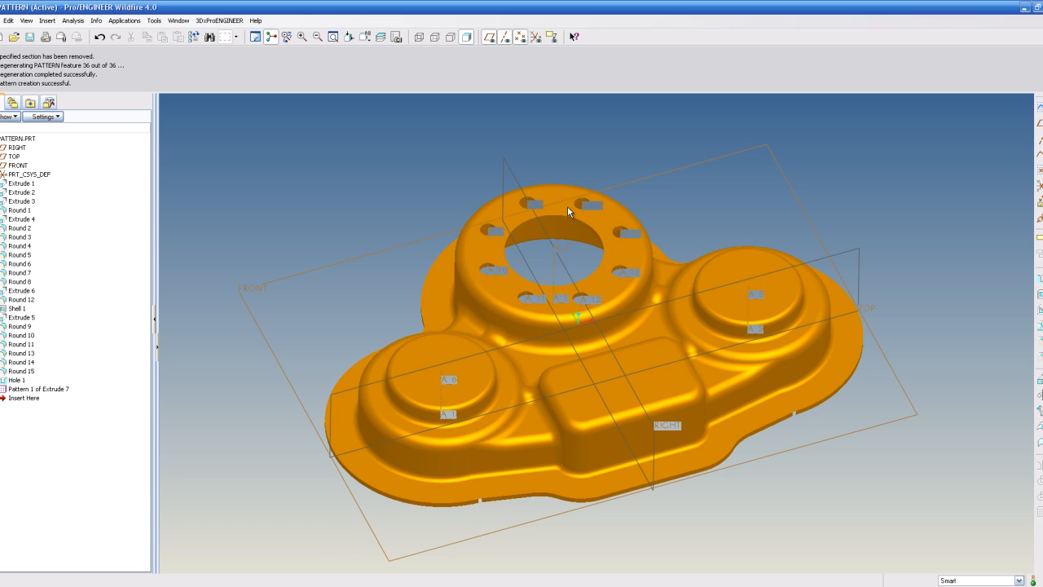
{"action": "left_click", "coordinate": [1040, 107]}
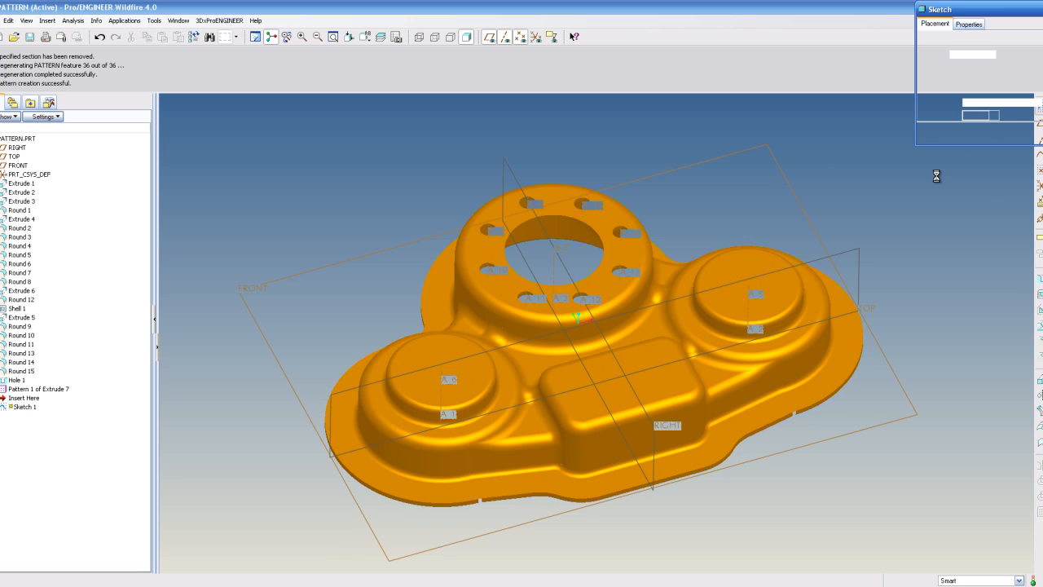
{"action": "left_click", "coordinate": [779, 410]}
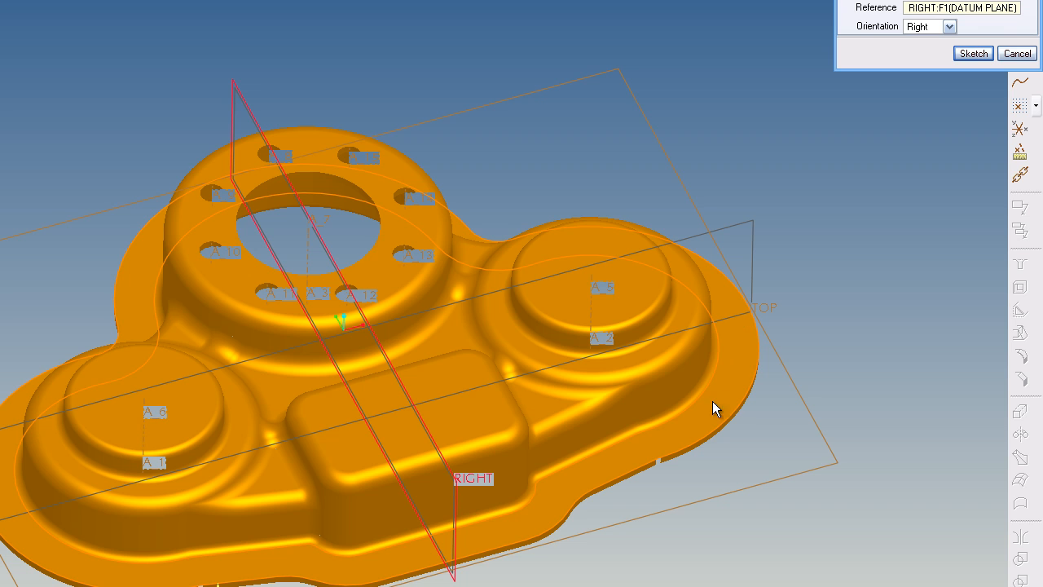
{"action": "left_click", "coordinate": [973, 53]}
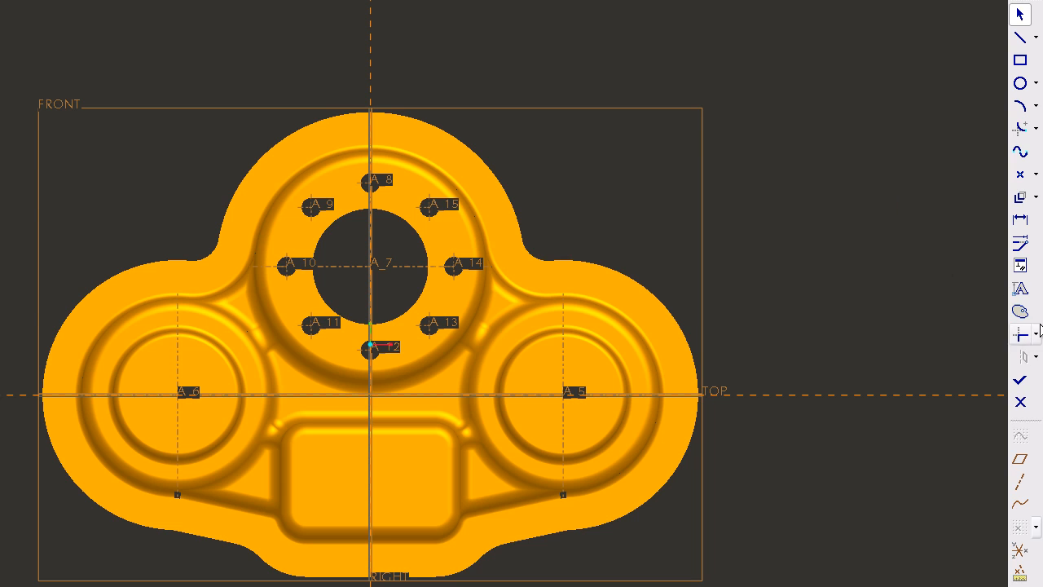
Offset the flange's whole outer edge chain as a closed loop by -15 and finish the sketch.
{"action": "left_click", "coordinate": [1019, 198]}
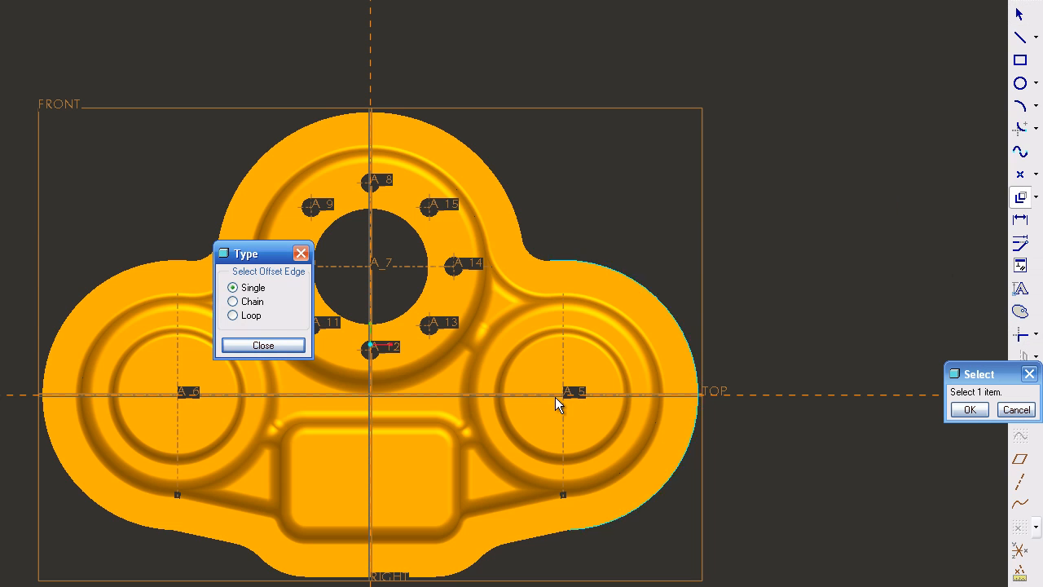
{"action": "left_click", "coordinate": [233, 302]}
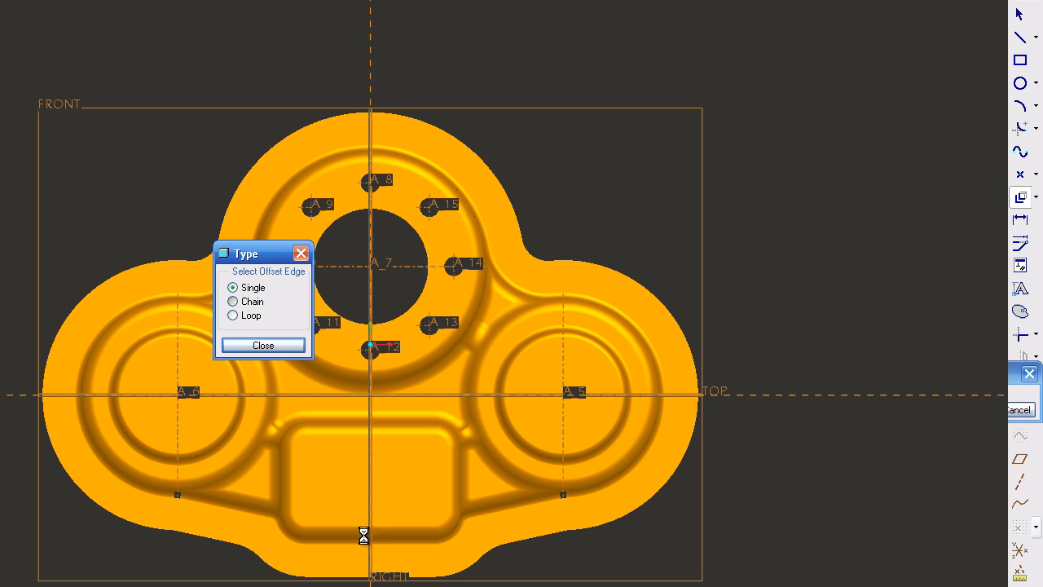
{"action": "left_click", "coordinate": [425, 577]}
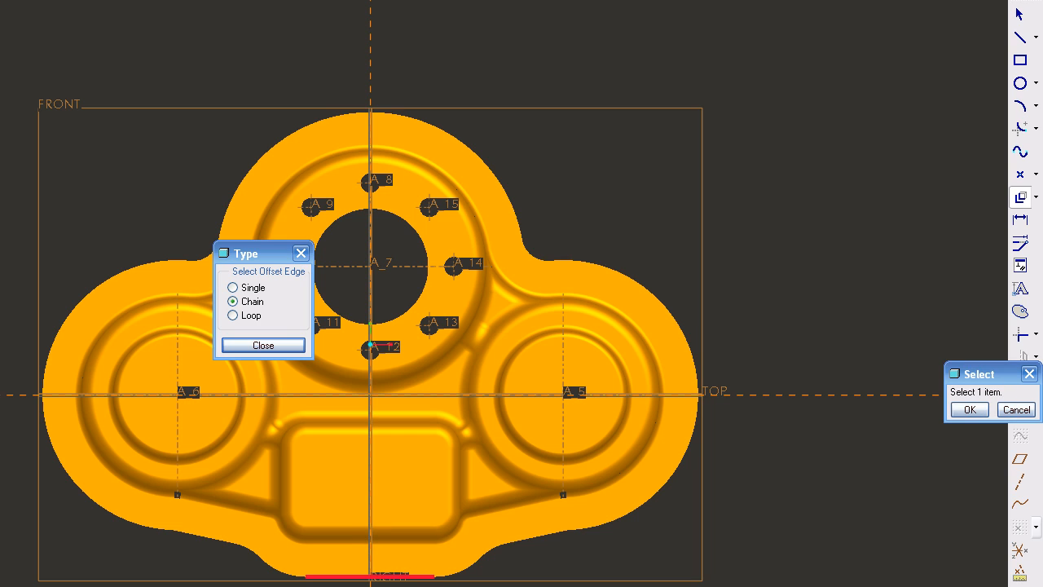
{"action": "left_click", "coordinate": [457, 576]}
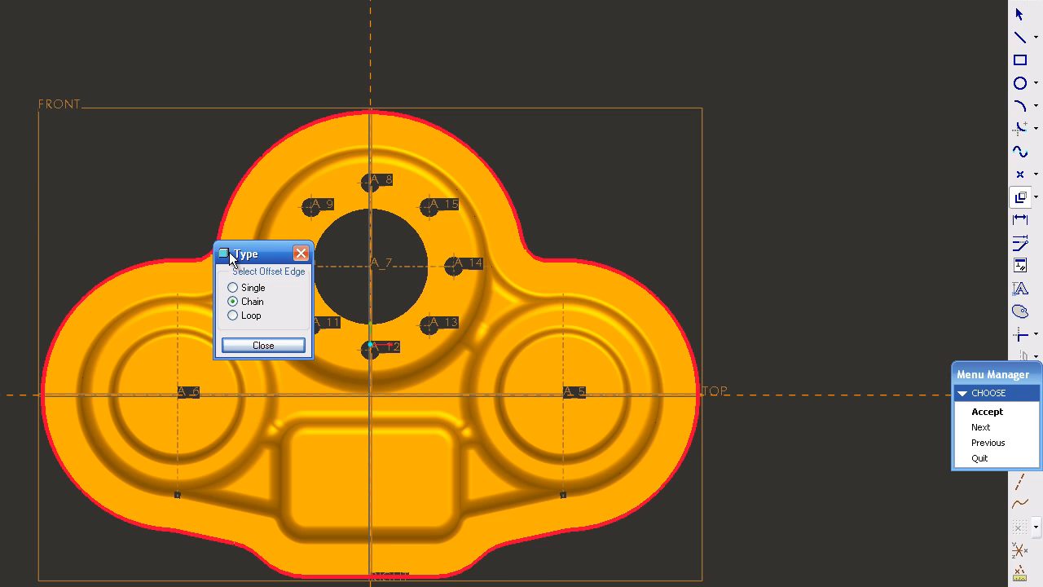
{"action": "left_click", "coordinate": [986, 412]}
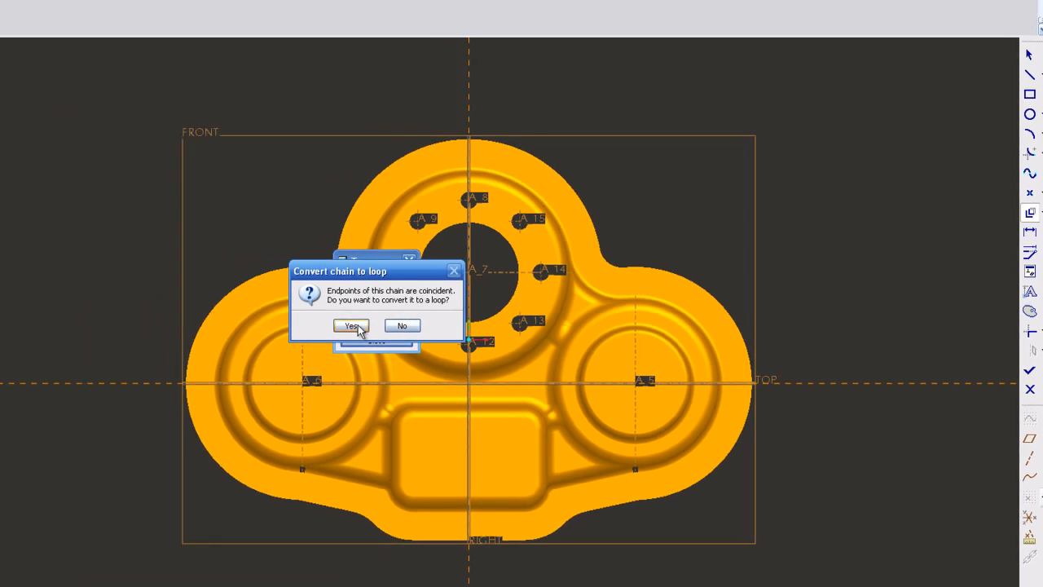
{"action": "left_click", "coordinate": [236, 328]}
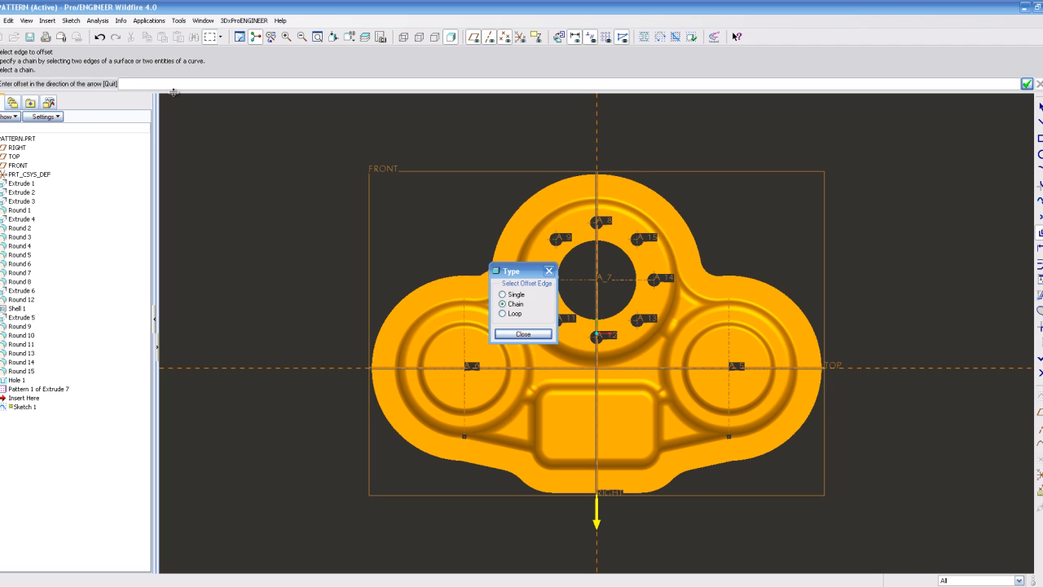
{"action": "key", "text": "Return"}
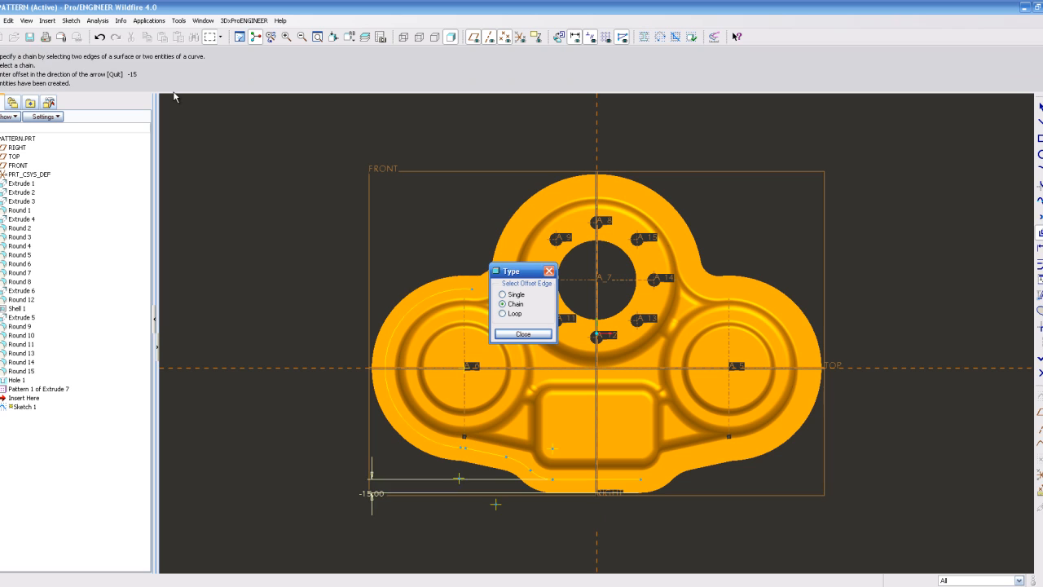
{"action": "left_click", "coordinate": [523, 334]}
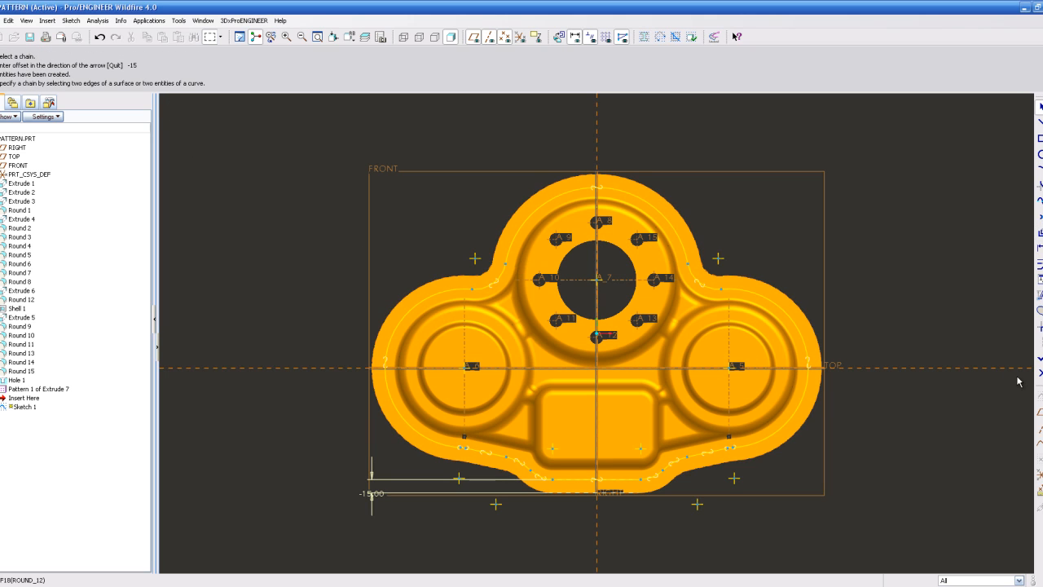
{"action": "left_click", "coordinate": [1039, 358]}
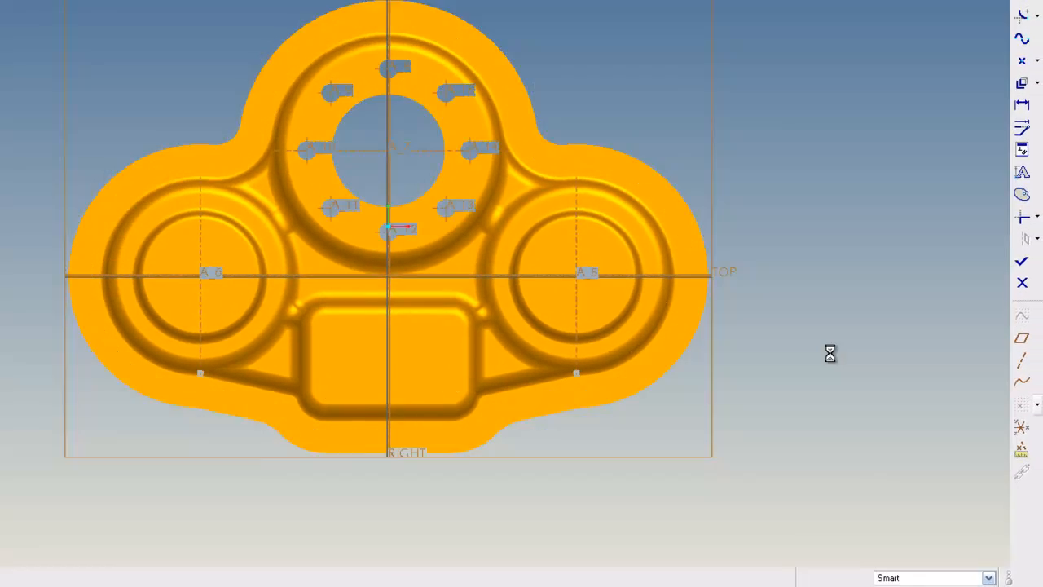
Start an extrude with an internal sketch on the flat flange face, using the RIGHT datum plane as reference with Right orientation.
{"action": "mouse_move", "coordinate": [791, 305]}
{"action": "middle_mouse_down"}
{"action": "mouse_move", "coordinate": [791, 277]}
{"action": "mouse_move", "coordinate": [812, 333]}
{"action": "middle_mouse_up"}
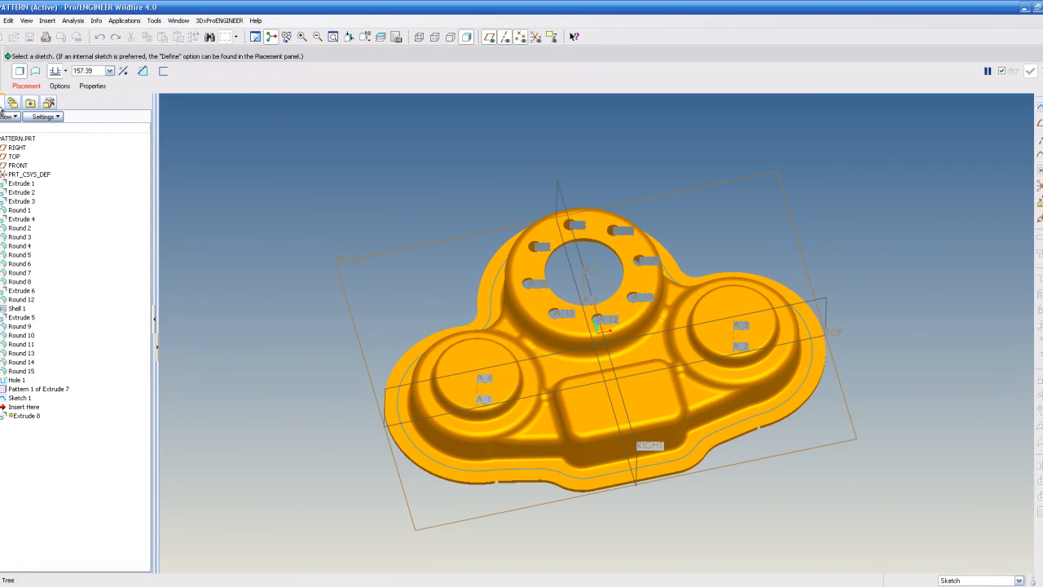
{"action": "left_click", "coordinate": [26, 85]}
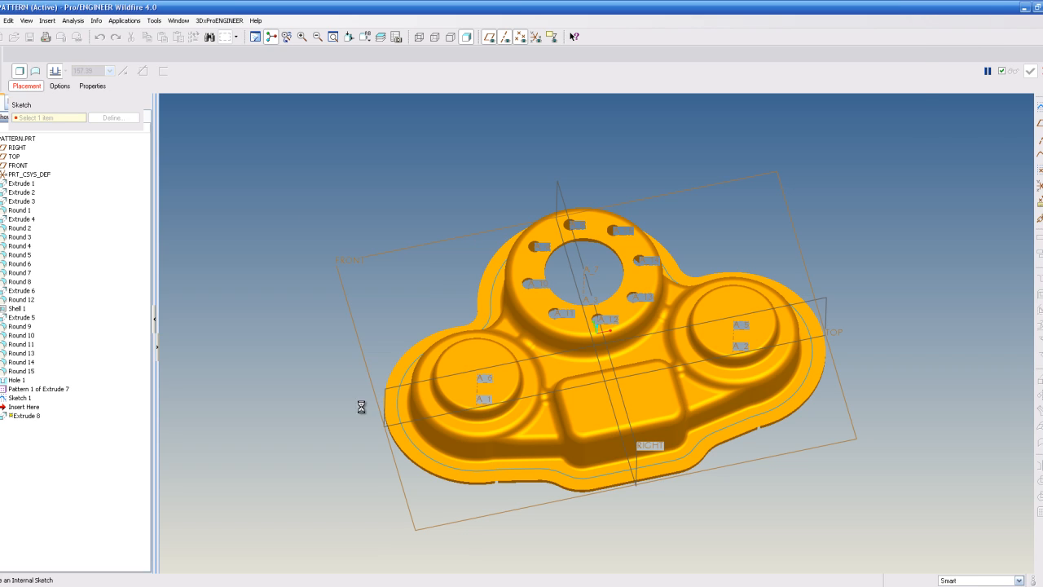
{"action": "left_click", "coordinate": [807, 295]}
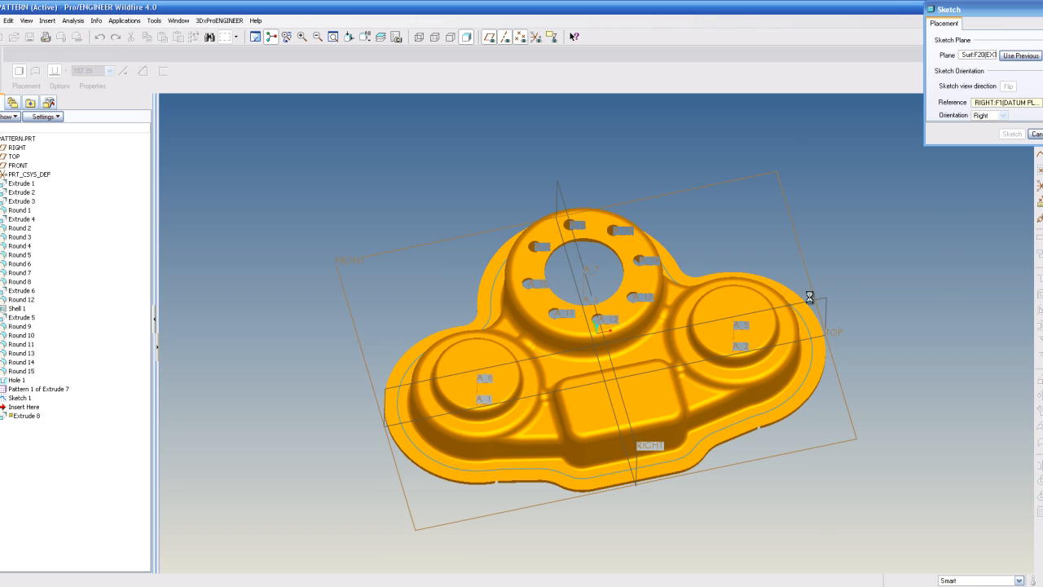
{"action": "left_click", "coordinate": [1011, 134]}
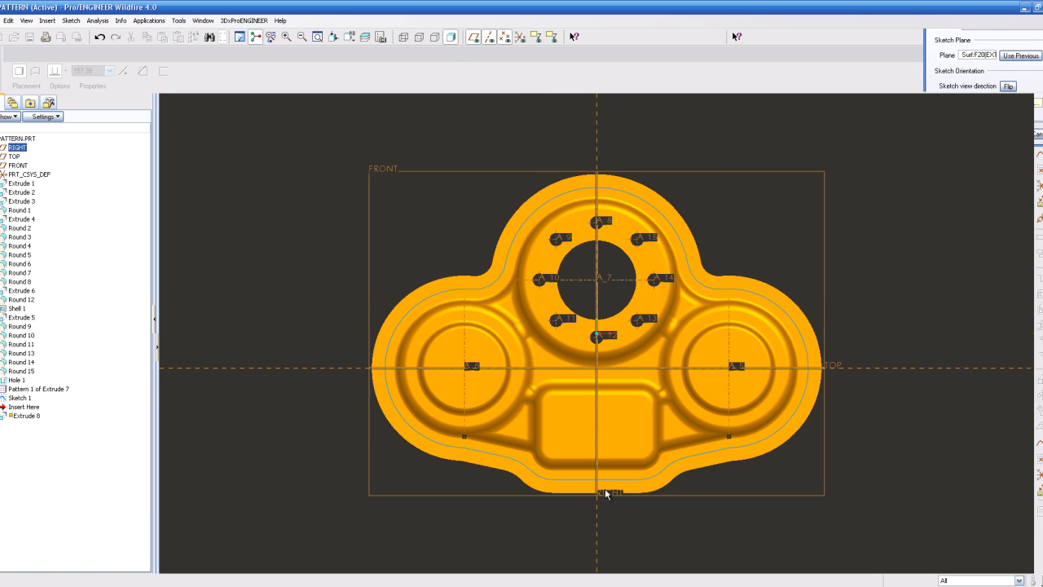
Add the offset curve from Sketch 1 as a reference for the extrude's section.
{"action": "scroll", "coordinate": [596, 467], "scroll_direction": "up", "scroll_amount": 5}
{"action": "scroll", "coordinate": [584, 468], "scroll_direction": "up", "scroll_amount": 1}
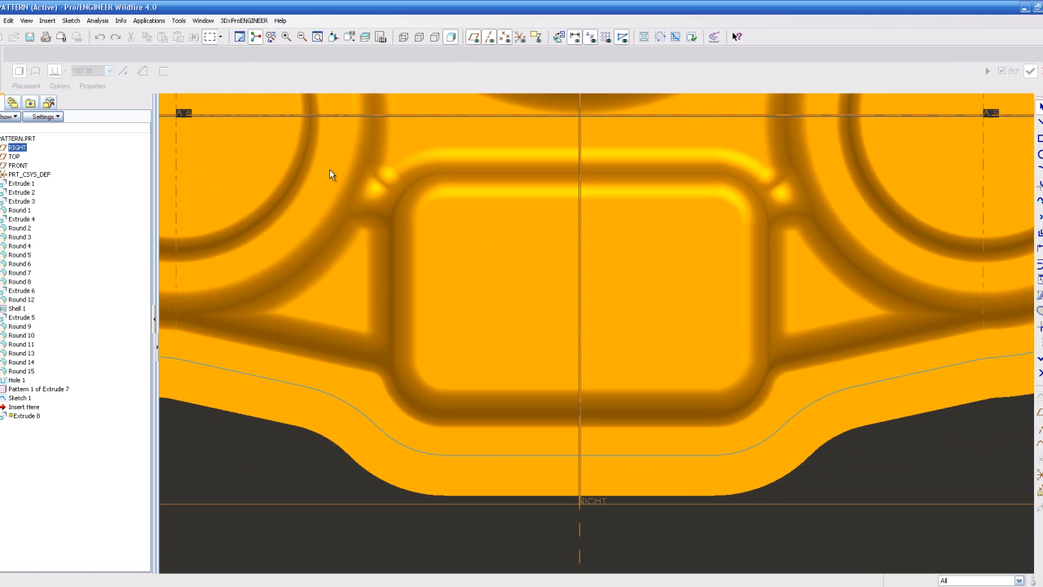
{"action": "left_click", "coordinate": [71, 21]}
{"action": "left_click", "coordinate": [86, 59]}
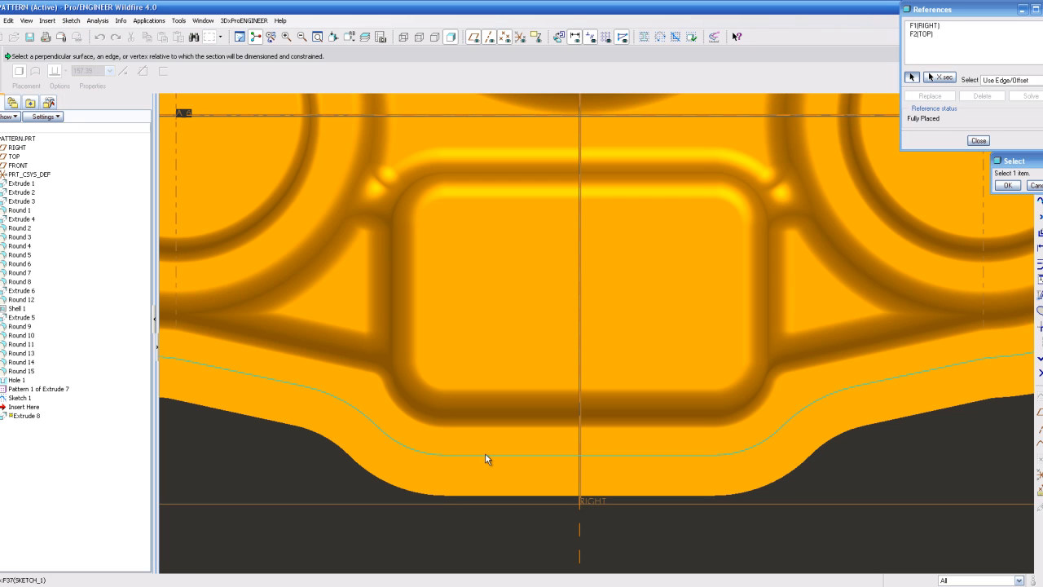
{"action": "left_click", "coordinate": [486, 454]}
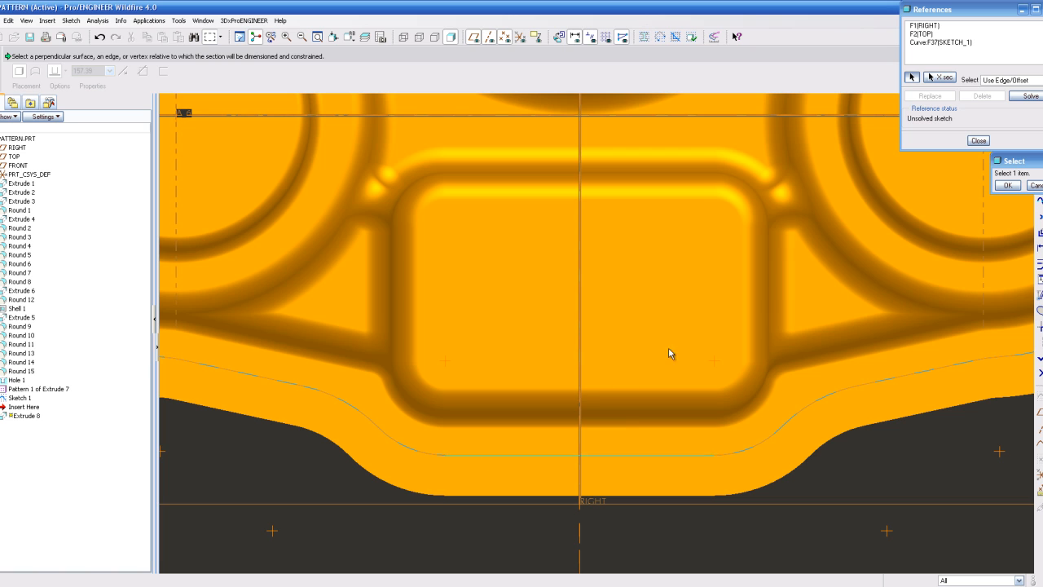
{"action": "scroll", "coordinate": [621, 432], "scroll_direction": "down", "scroll_amount": 3}
{"action": "scroll", "coordinate": [623, 433], "scroll_direction": "down", "scroll_amount": 2}
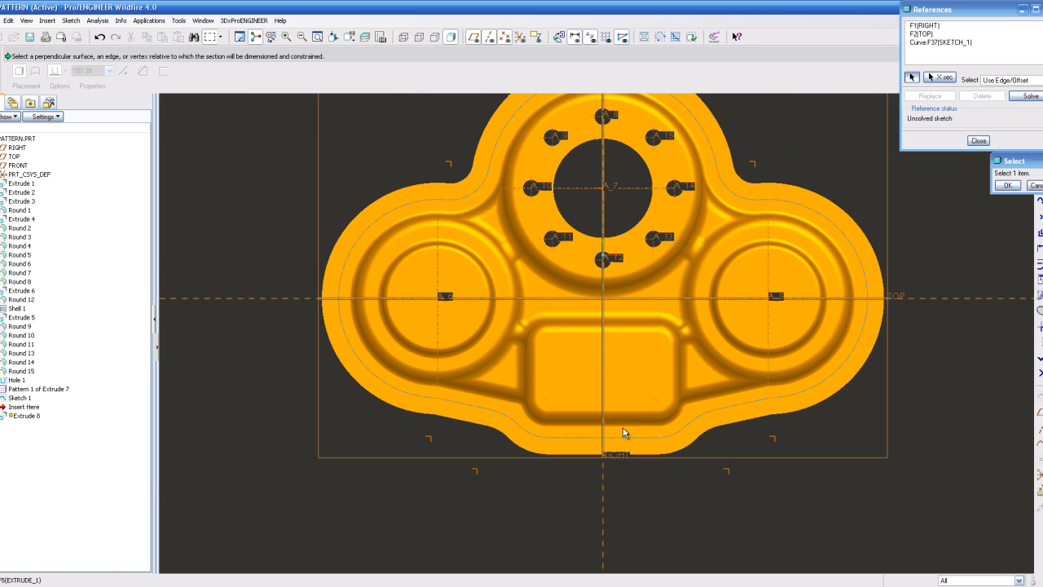
{"action": "scroll", "coordinate": [636, 427], "scroll_direction": "down", "scroll_amount": 2}
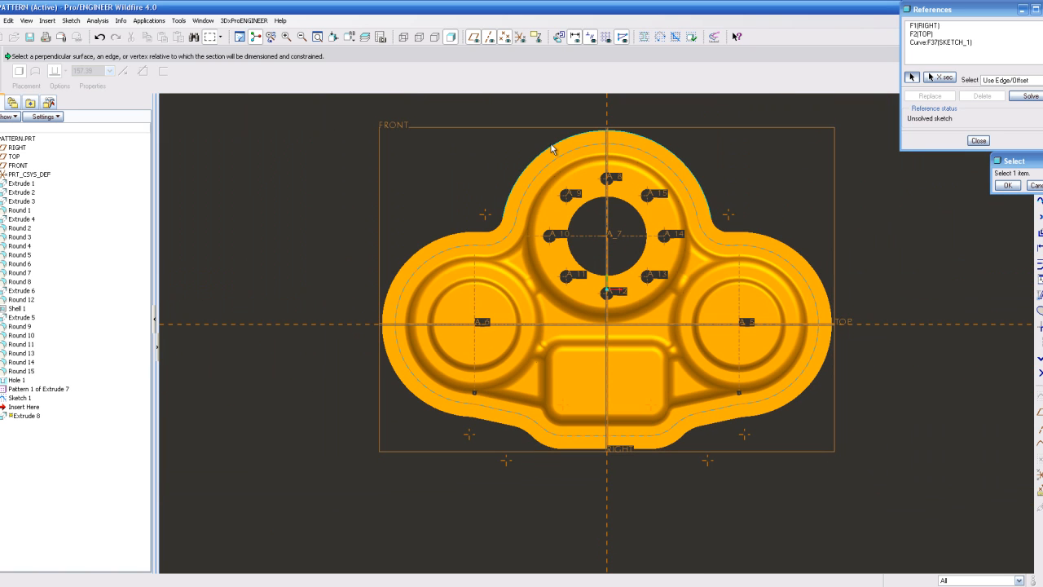
{"action": "left_click", "coordinate": [1007, 185]}
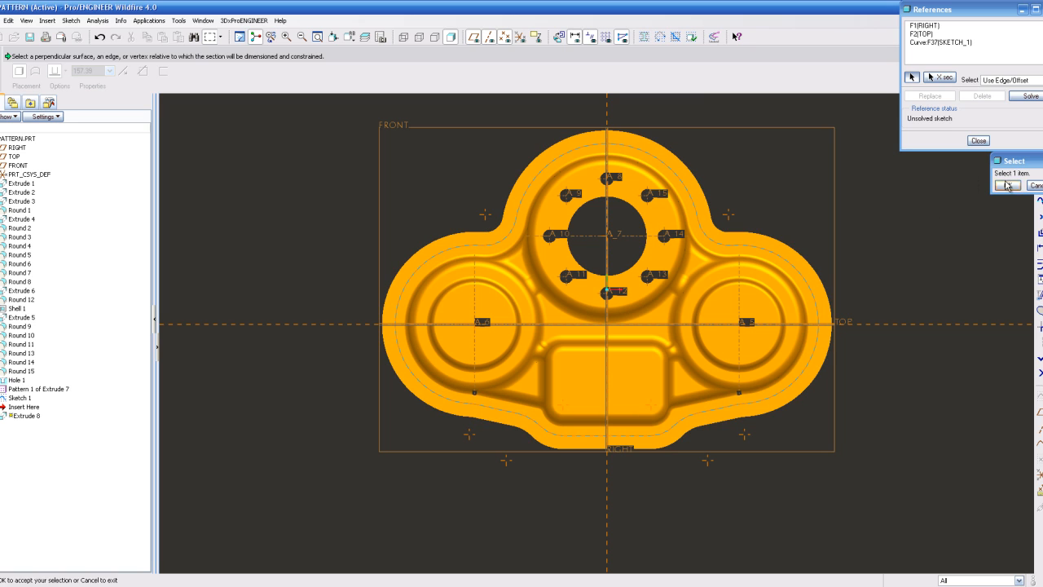
{"action": "scroll", "coordinate": [610, 447], "scroll_direction": "up", "scroll_amount": 4}
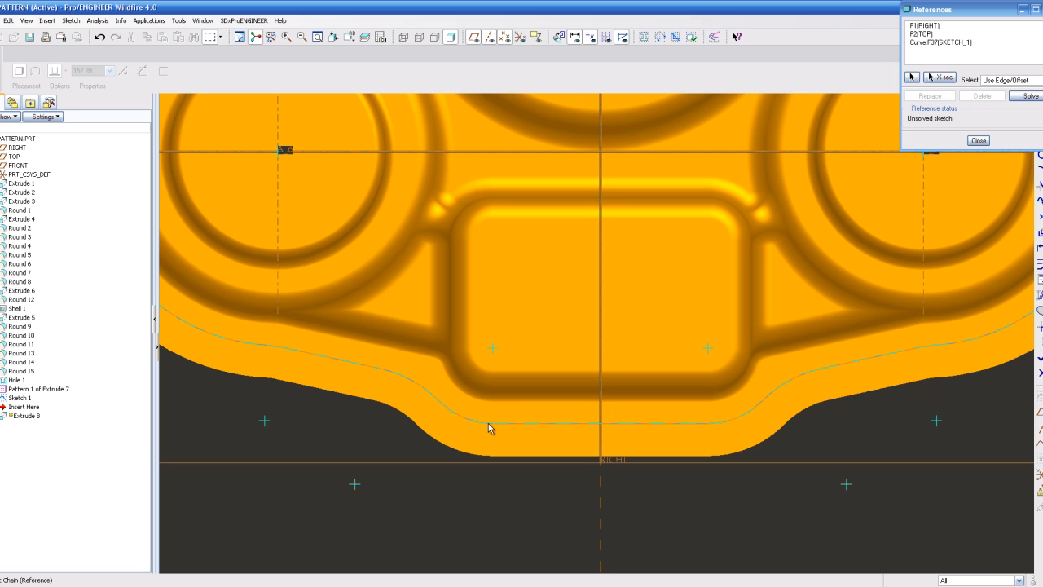
{"action": "left_click", "coordinate": [978, 141]}
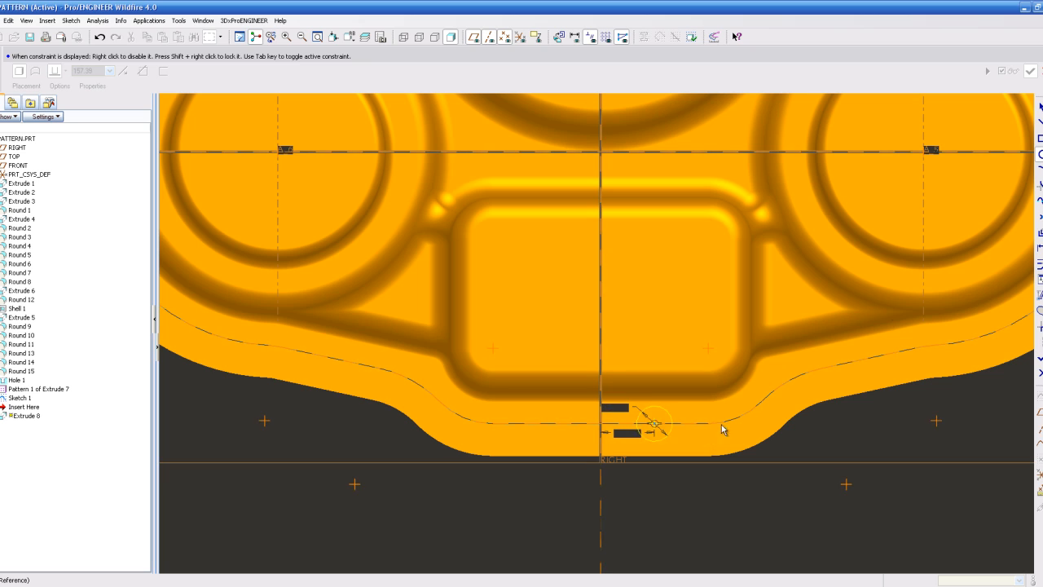
Sketch a circle centred on the offset curve beside the RIGHT plane at the lower flange, set its diameter to 15, and finish the sketch.
{"action": "left_click", "coordinate": [653, 423]}
{"action": "left_click", "coordinate": [654, 441]}
{"action": "middle_click", "coordinate": [699, 391]}
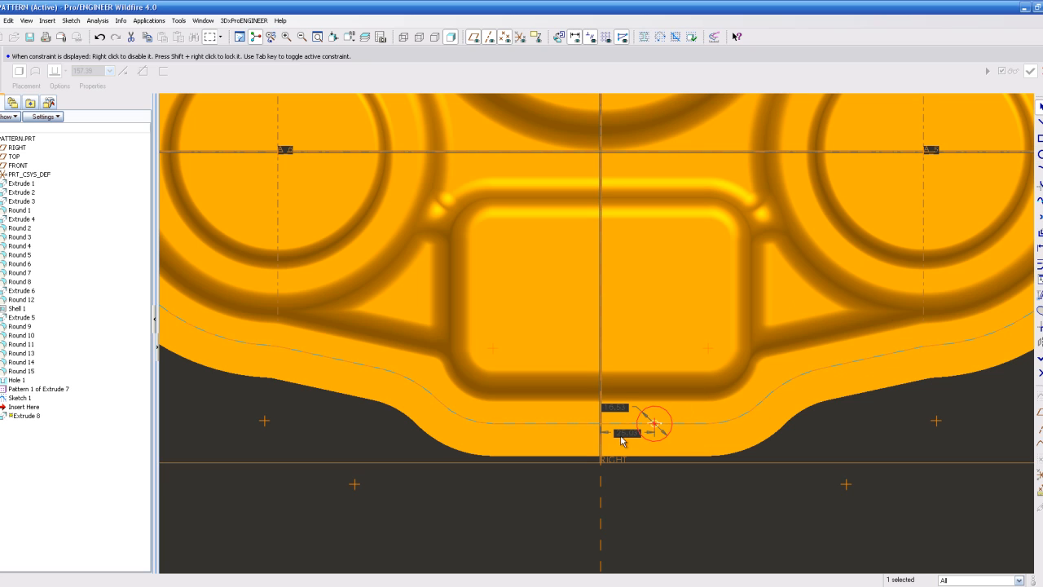
{"action": "double_click", "coordinate": [618, 411]}
{"action": "type", "text": "15"}
{"action": "key", "text": "Return"}
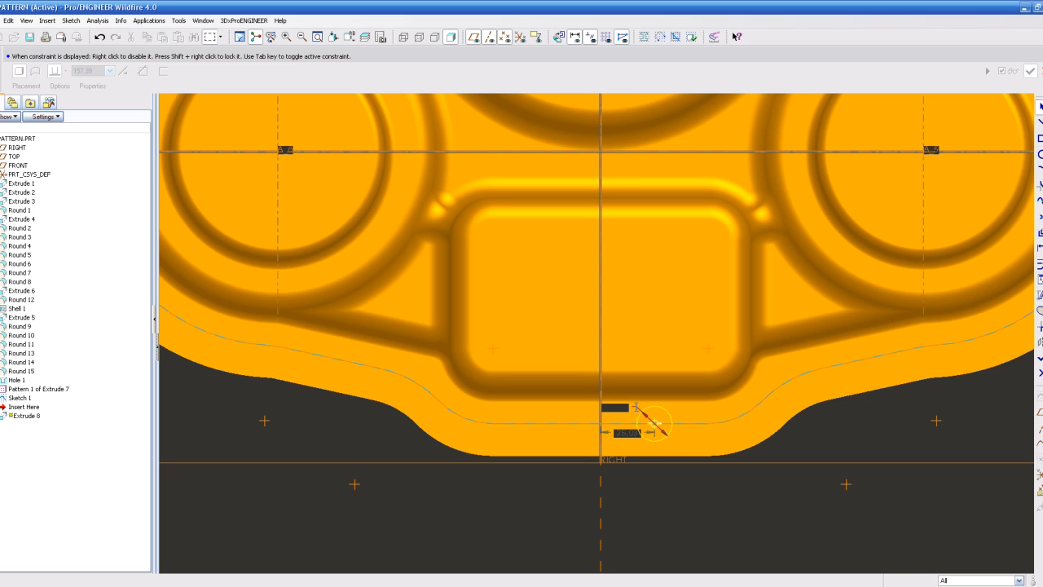
{"action": "left_click", "coordinate": [1039, 358]}
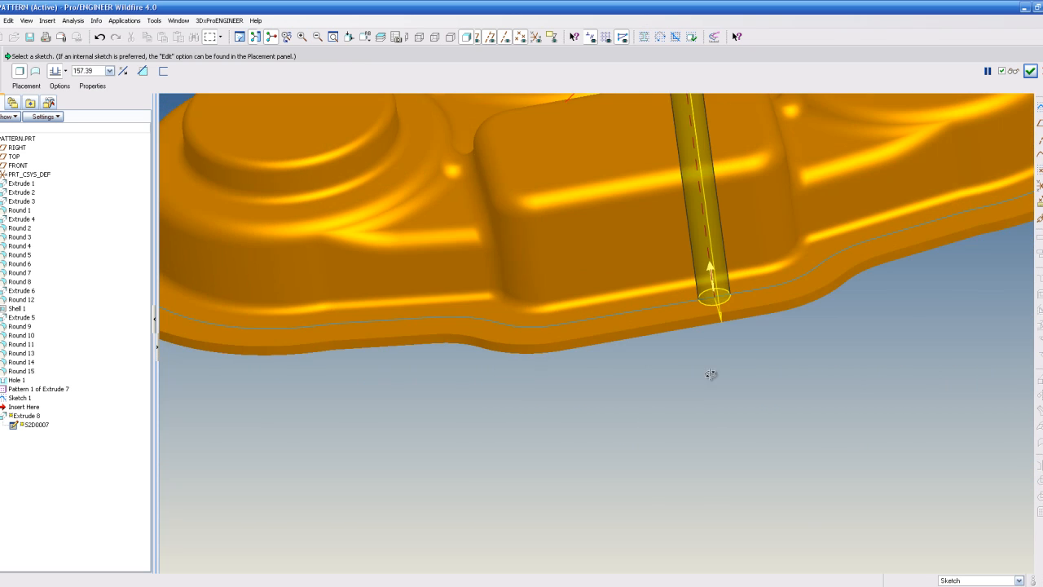
Flip the extrude toward the flange, set its depth to Through All, make it remove material, and complete the hole.
{"action": "middle_click_drag", "start_coordinate": [710, 373], "coordinate": [718, 380]}
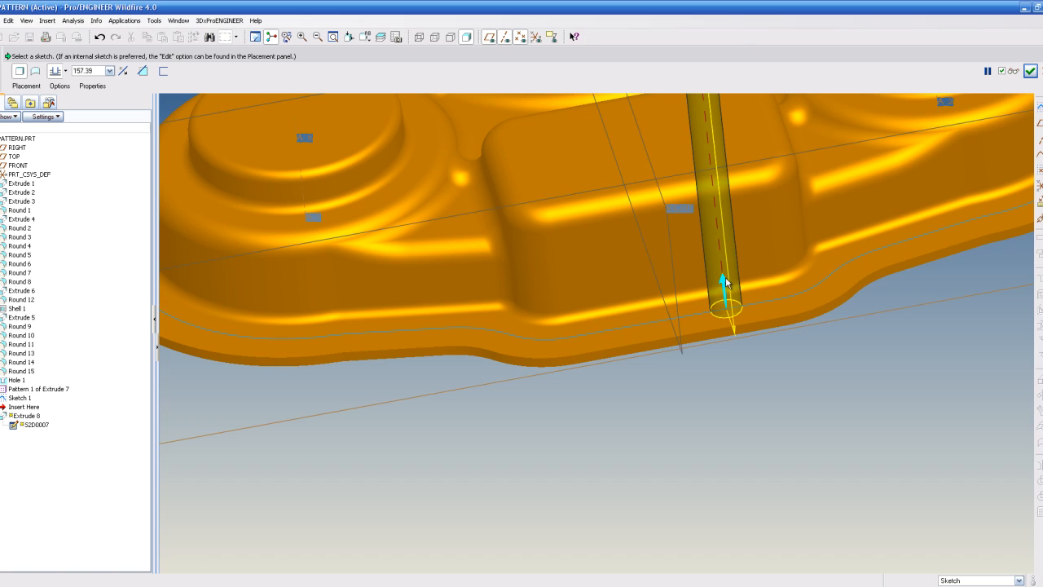
{"action": "left_click", "coordinate": [723, 280]}
{"action": "scroll", "coordinate": [601, 413], "scroll_direction": "up", "scroll_amount": 2}
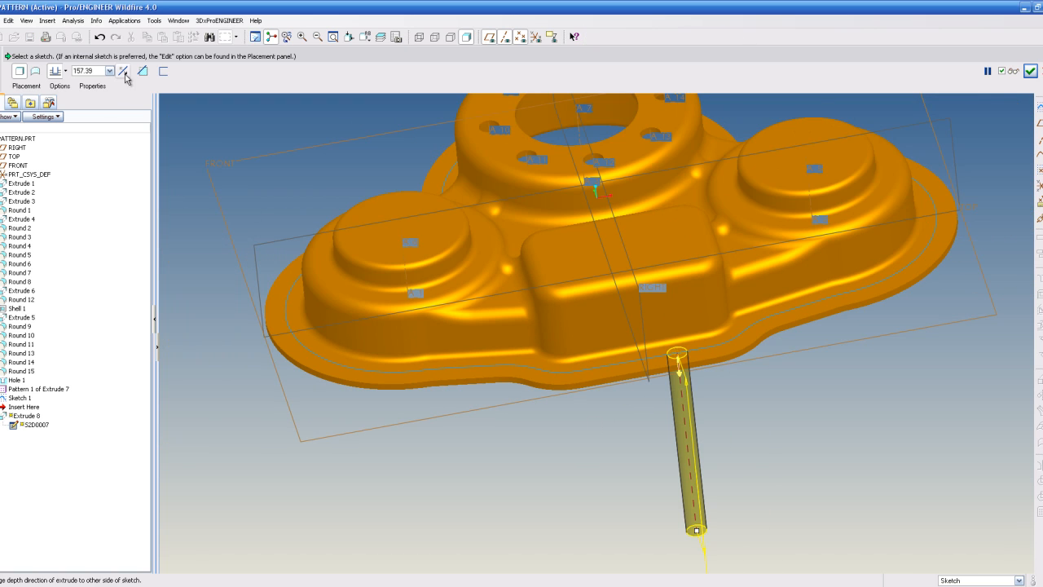
{"action": "left_click", "coordinate": [57, 71]}
{"action": "left_click", "coordinate": [55, 147]}
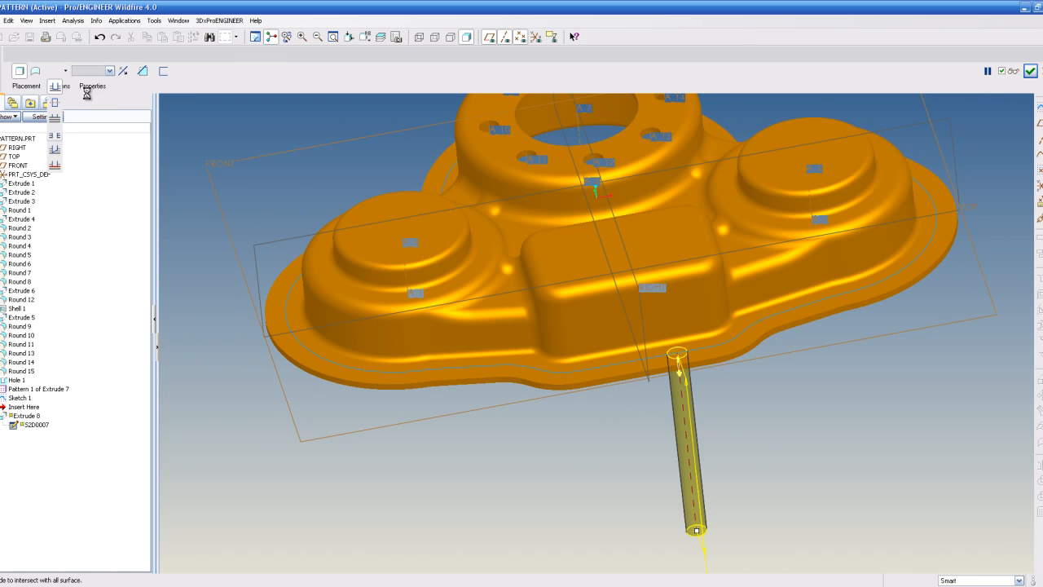
{"action": "left_click", "coordinate": [143, 71]}
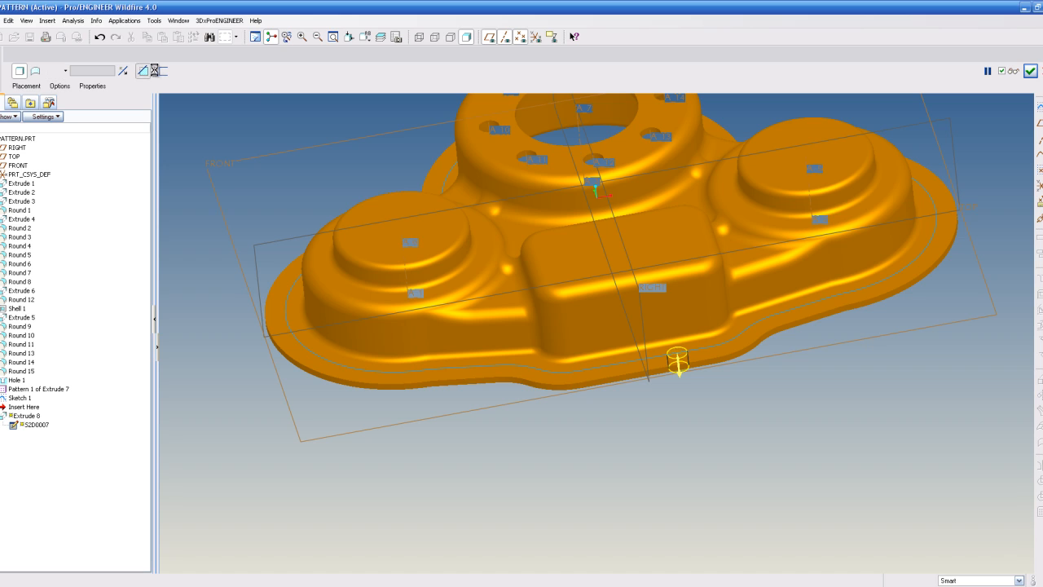
{"action": "left_click", "coordinate": [1029, 71]}
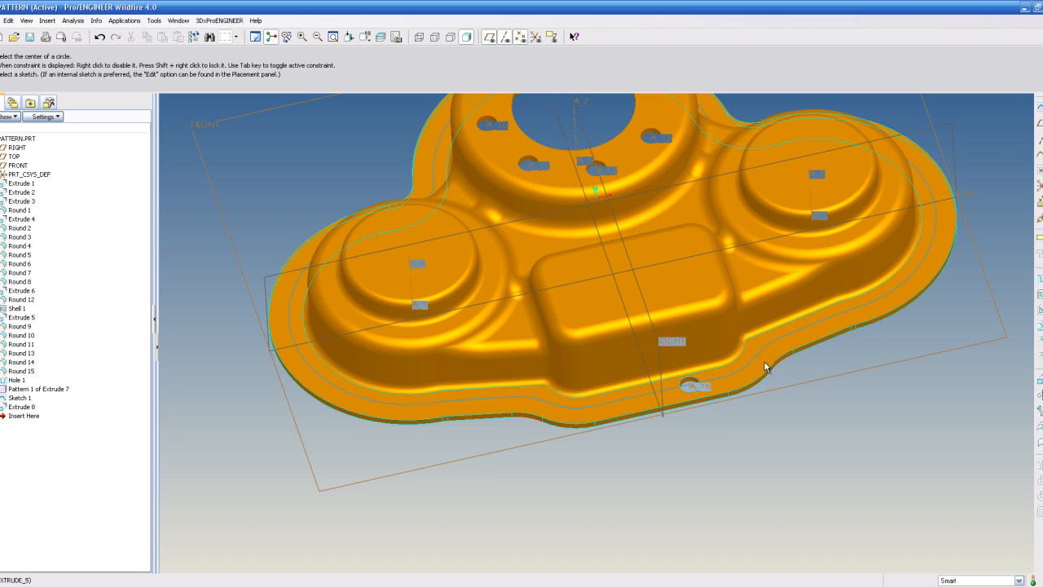
Start a pattern of the new flange hole, set its type to Curve, and choose the offset curve of Sketch 1 to follow.
{"action": "scroll", "coordinate": [695, 459], "scroll_direction": "up", "scroll_amount": 2}
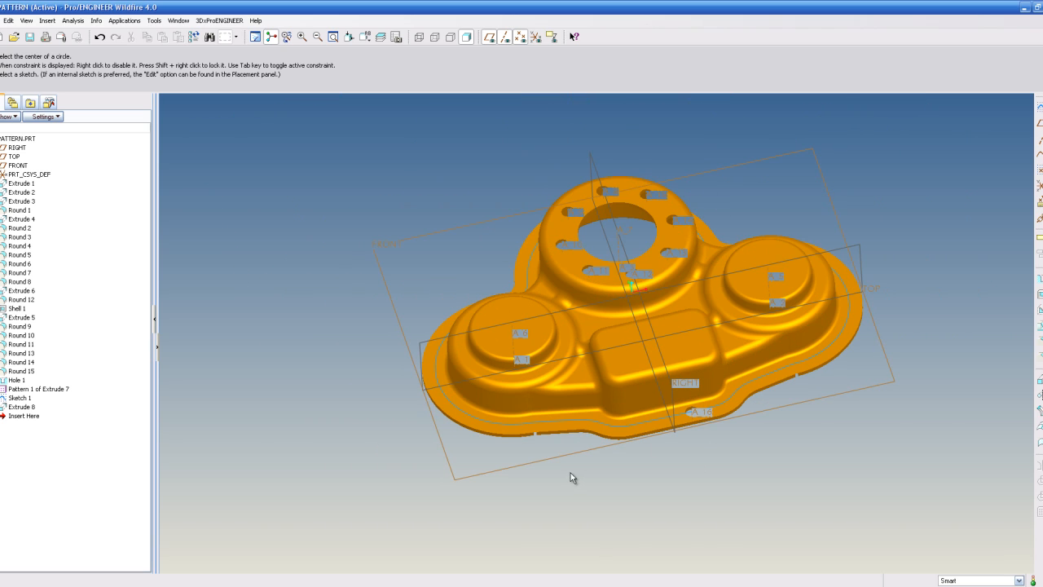
{"action": "scroll", "coordinate": [718, 406], "scroll_direction": "down", "scroll_amount": 2}
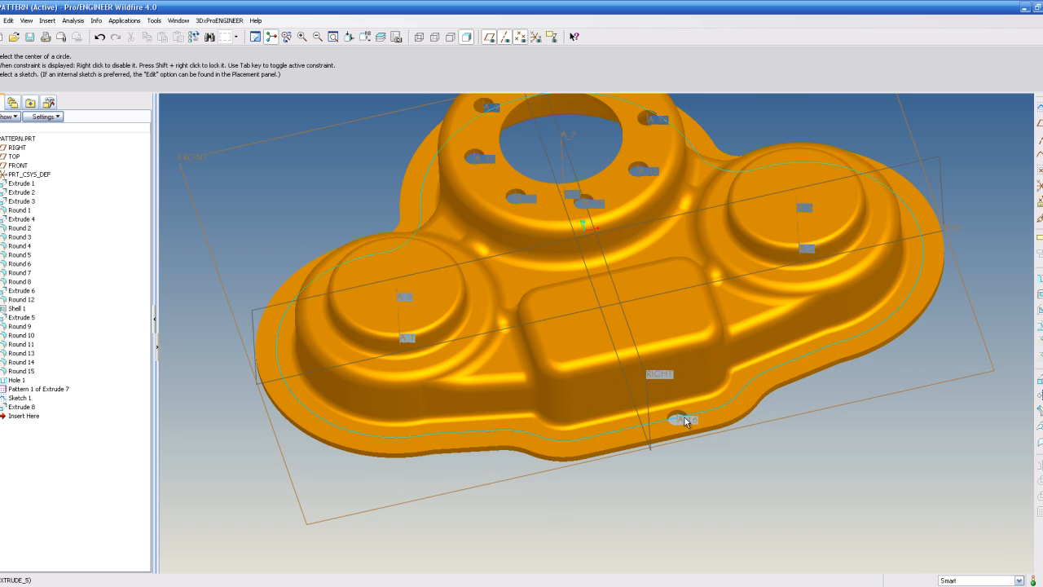
{"action": "left_click", "coordinate": [677, 418]}
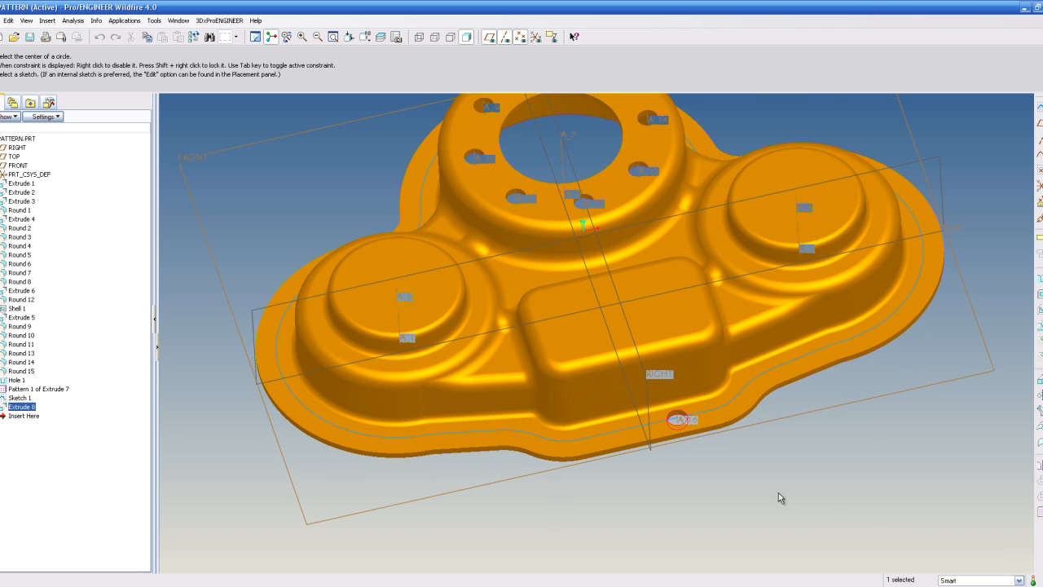
{"action": "left_click", "coordinate": [1038, 512]}
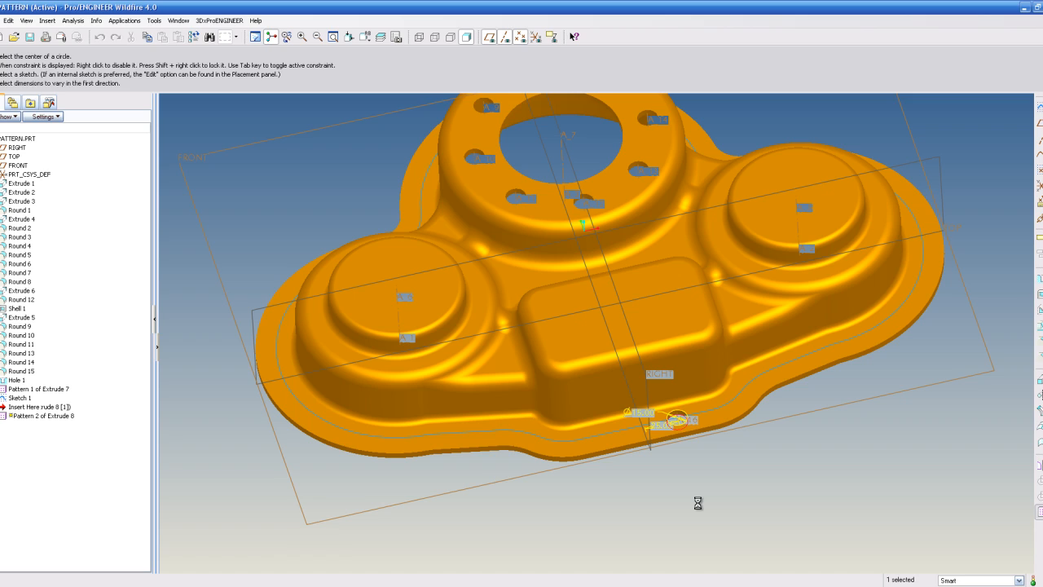
{"action": "scroll", "coordinate": [698, 503], "scroll_direction": "up", "scroll_amount": 3}
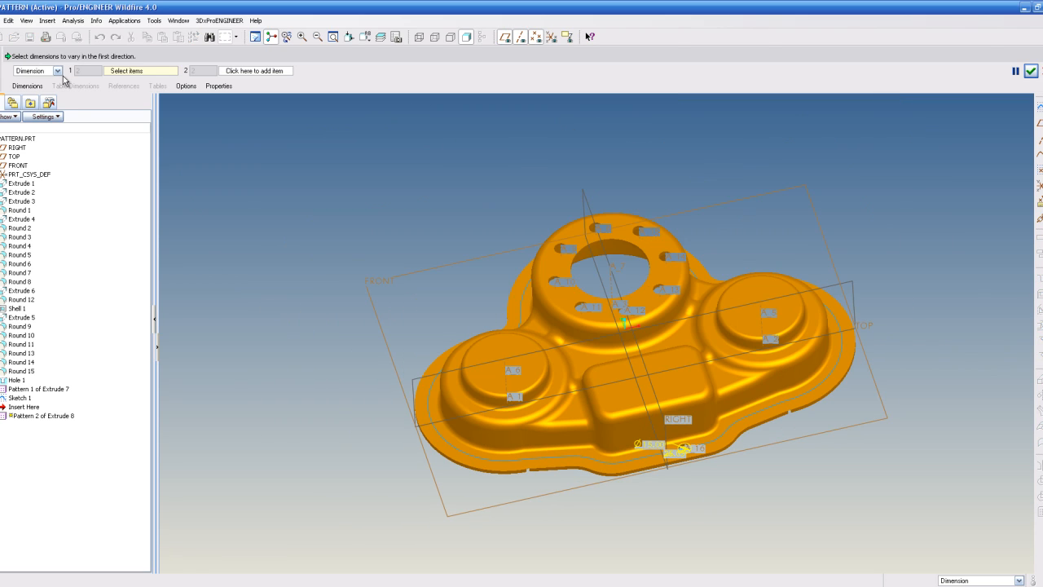
{"action": "left_click", "coordinate": [58, 71]}
{"action": "left_click_drag", "start_coordinate": [57, 91], "coordinate": [58, 101]}
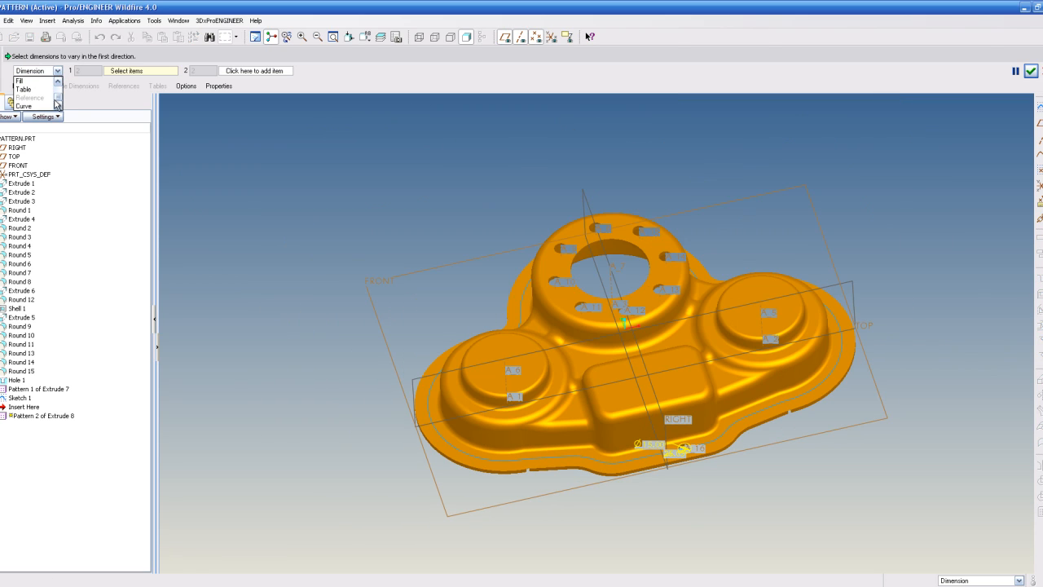
{"action": "left_click", "coordinate": [41, 106]}
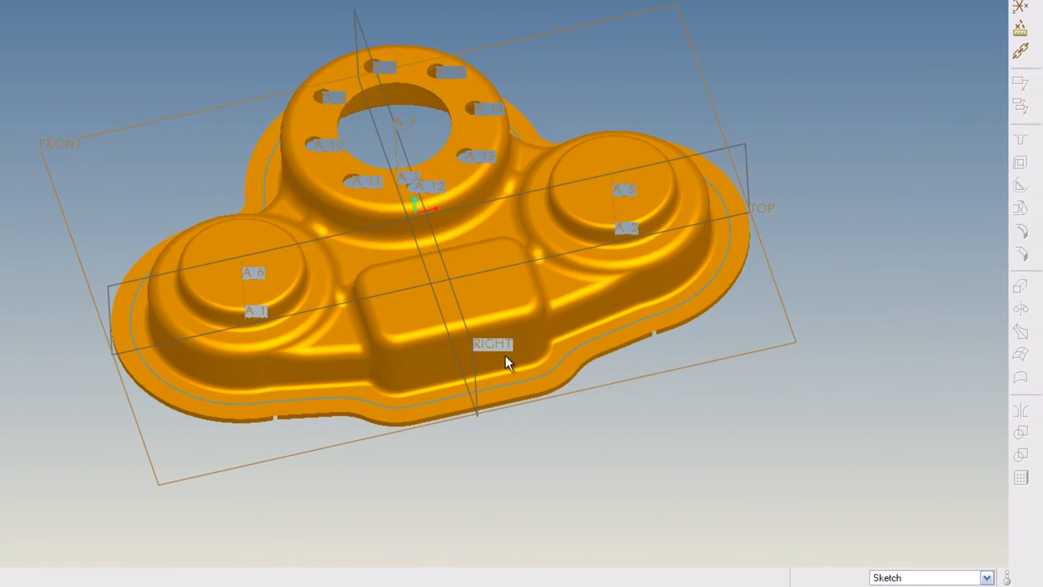
{"action": "left_click", "coordinate": [526, 379]}
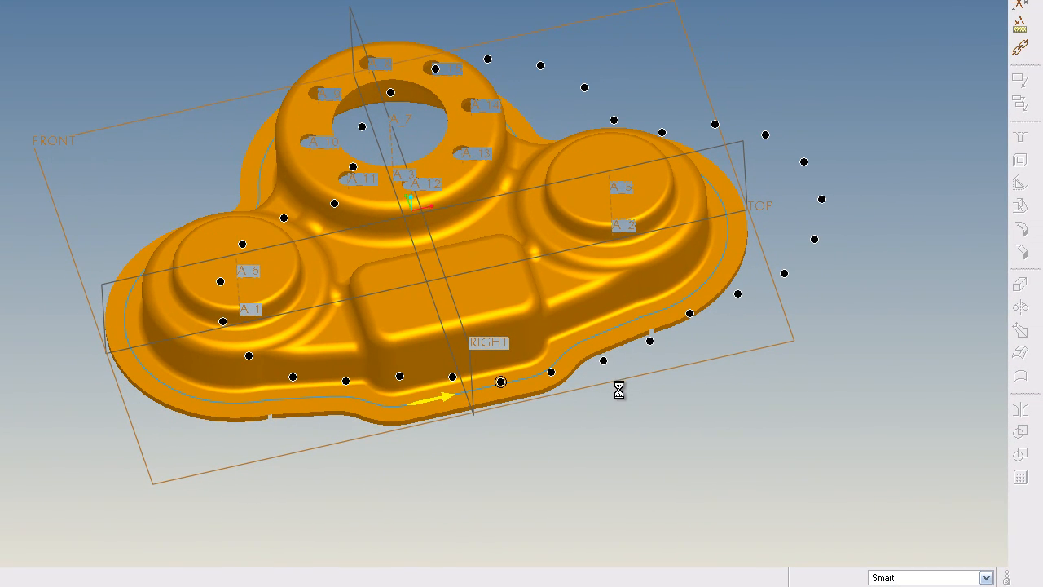
Compare the previewed pattern members with the offset curve from above and at an angle, and cancel the pattern.
{"action": "middle_click_drag", "start_coordinate": [612, 400], "coordinate": [614, 471]}
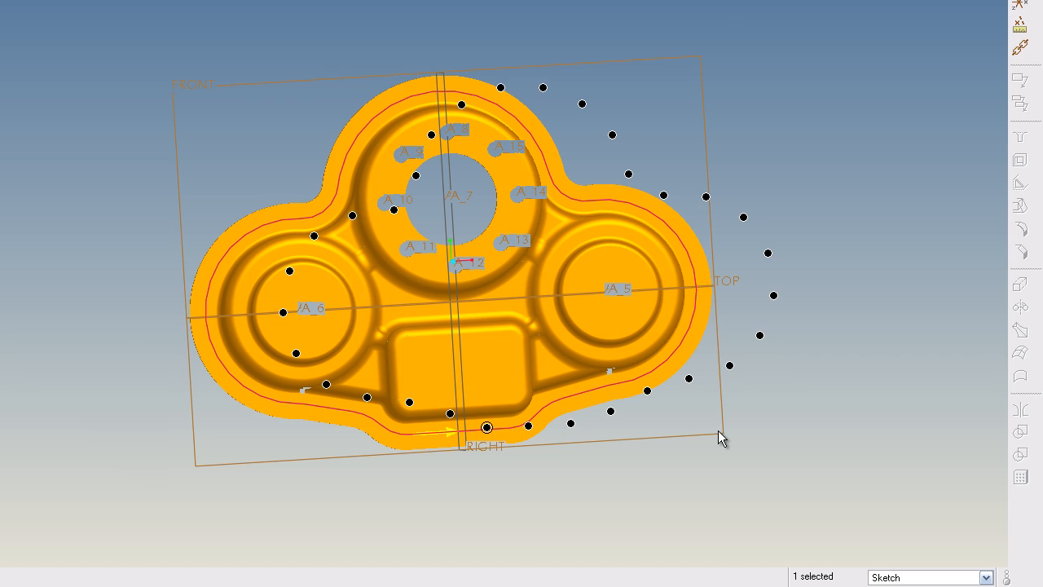
{"action": "left_click", "coordinate": [689, 270]}
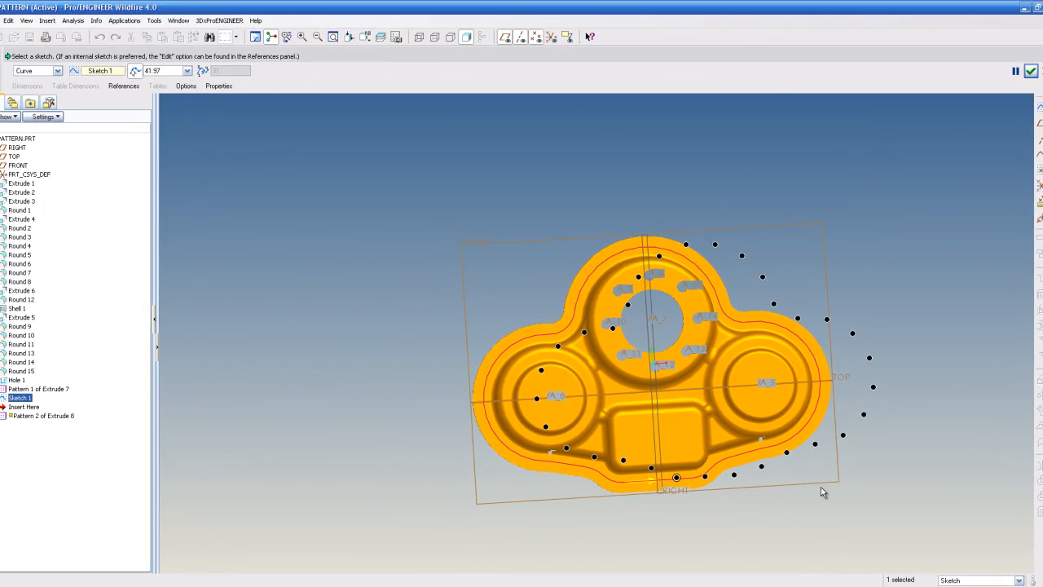
{"action": "middle_click_drag", "start_coordinate": [821, 491], "coordinate": [829, 437]}
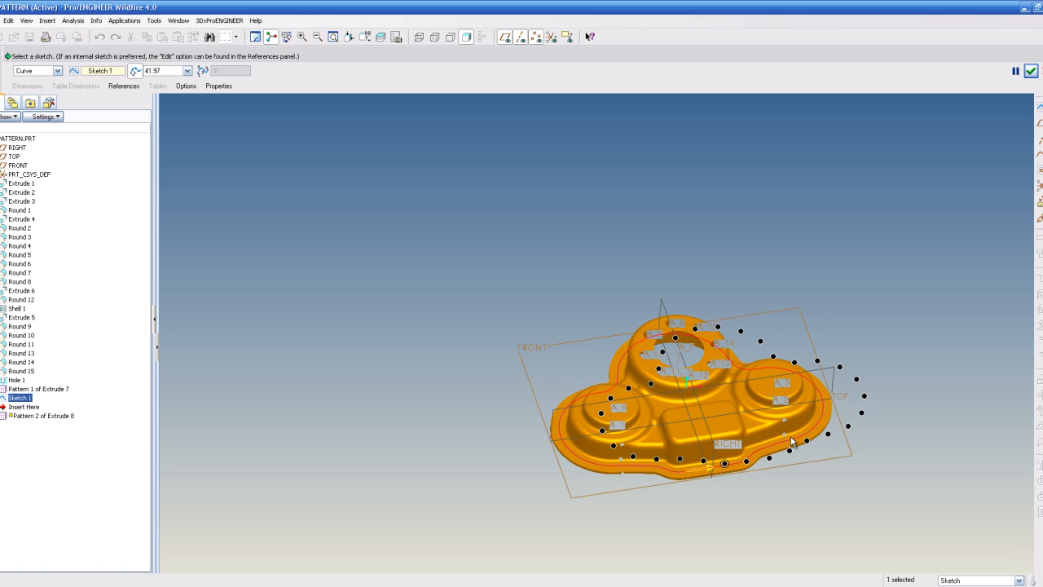
{"action": "scroll", "coordinate": [786, 440], "scroll_direction": "up", "scroll_amount": 2}
{"action": "scroll", "coordinate": [787, 438], "scroll_direction": "up", "scroll_amount": 2}
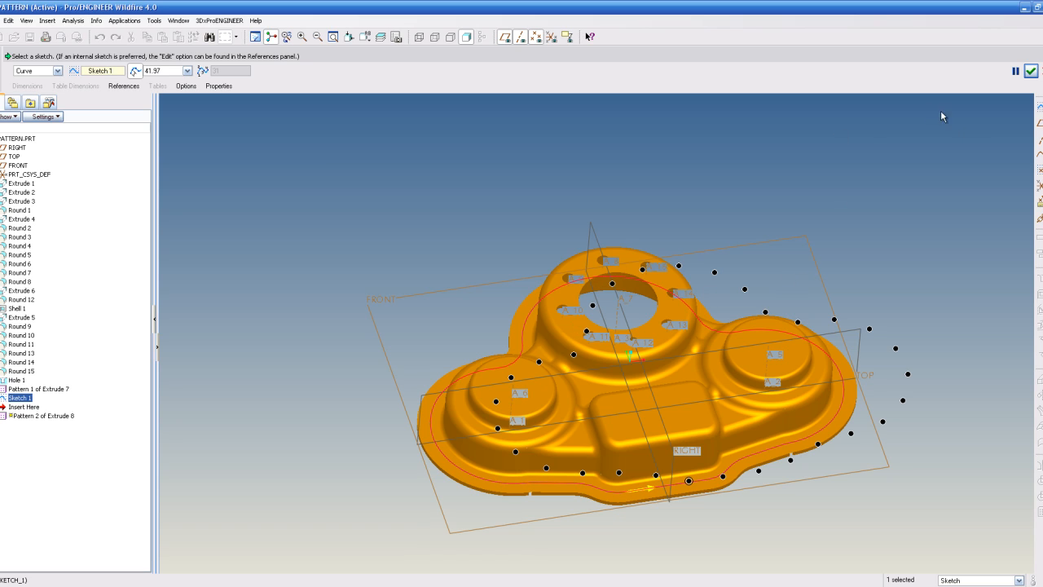
{"action": "left_click", "coordinate": [1042, 72]}
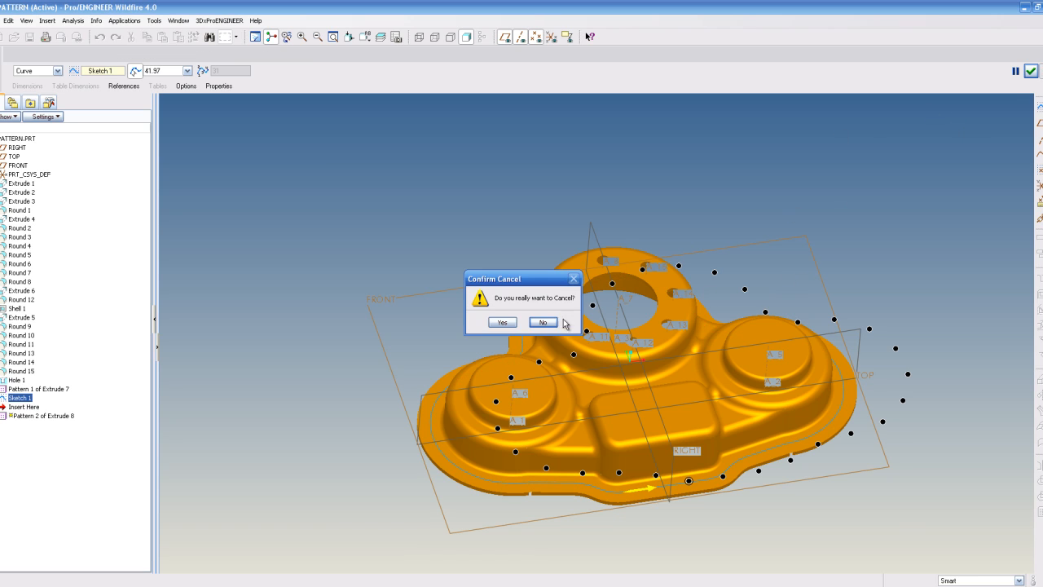
{"action": "left_click", "coordinate": [503, 323]}
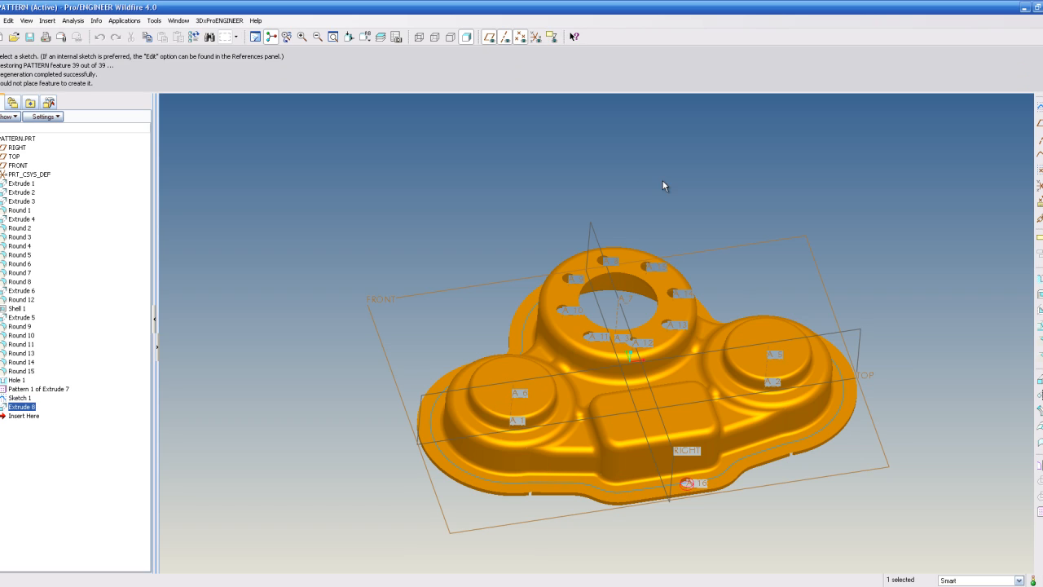
Delete the Extrude 8 hole from the flange.
{"action": "right_click", "coordinate": [15, 407]}
{"action": "left_click", "coordinate": [33, 411]}
{"action": "left_click", "coordinate": [496, 321]}
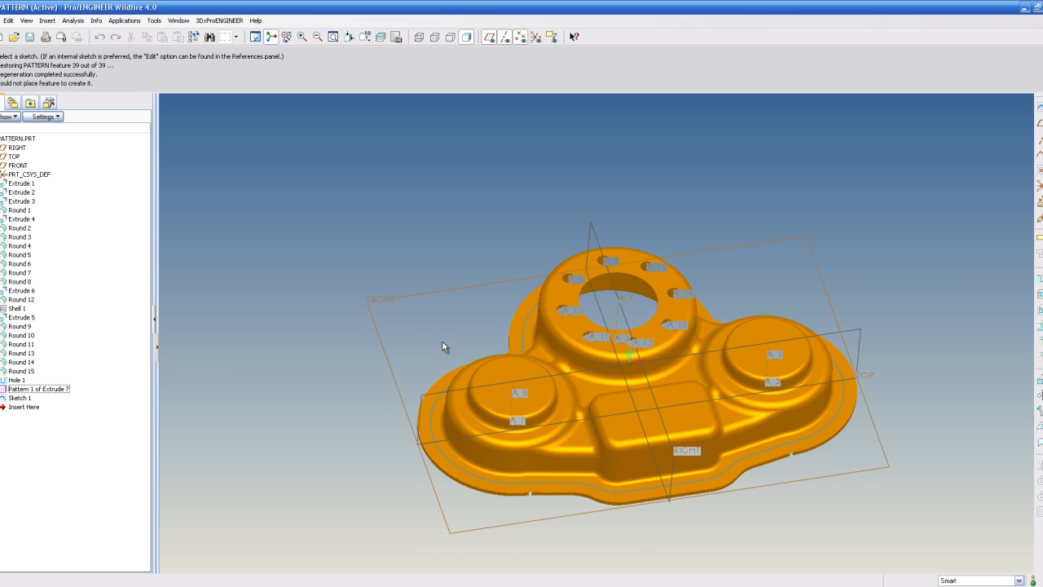
Start a sketched datum point on the flange's upper surface, with the RIGHT plane as the right-facing orientation reference.
{"action": "left_click", "coordinate": [1037, 154]}
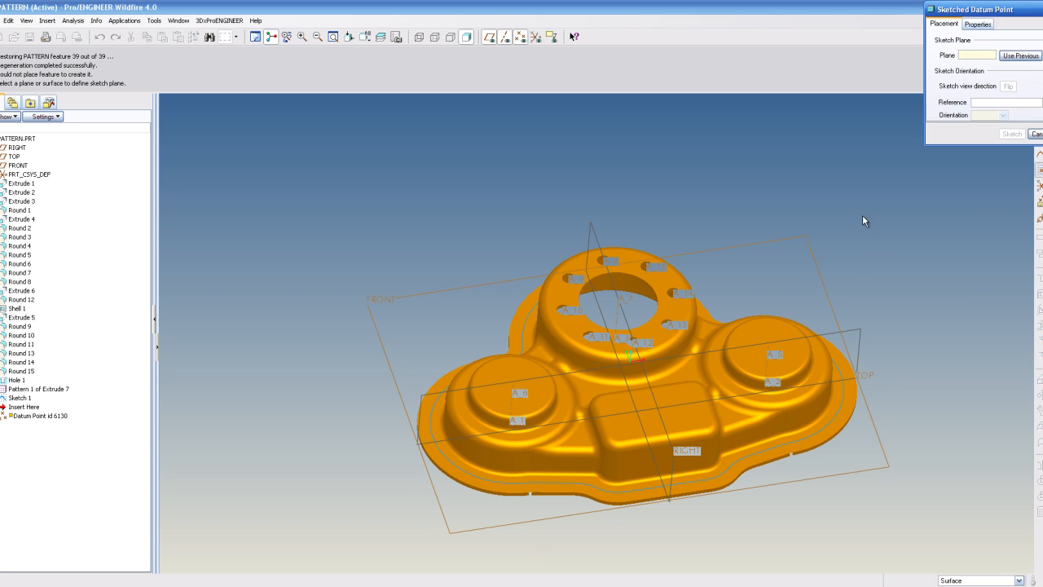
{"action": "left_click", "coordinate": [644, 495]}
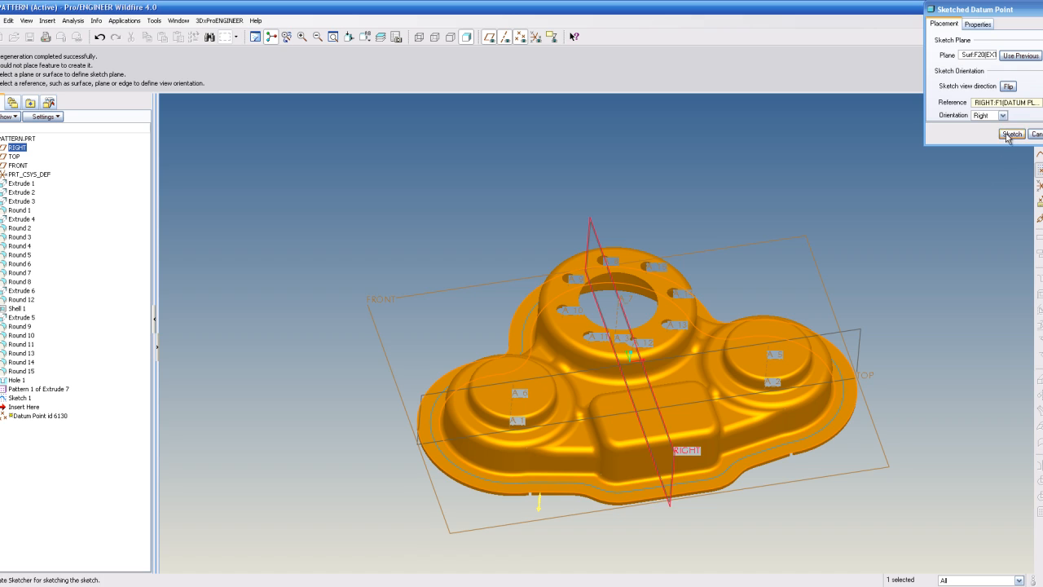
{"action": "left_click", "coordinate": [1011, 133]}
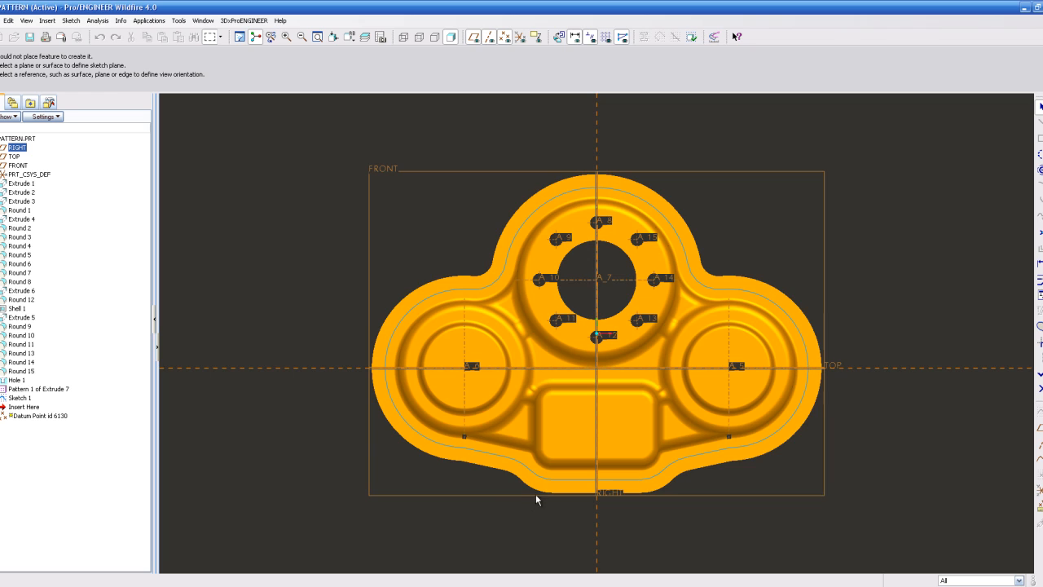
Add the Sketch 1 offset curve and its lower-left end point as sketch references, and place the datum point on that end to complete it.
{"action": "left_click", "coordinate": [71, 20]}
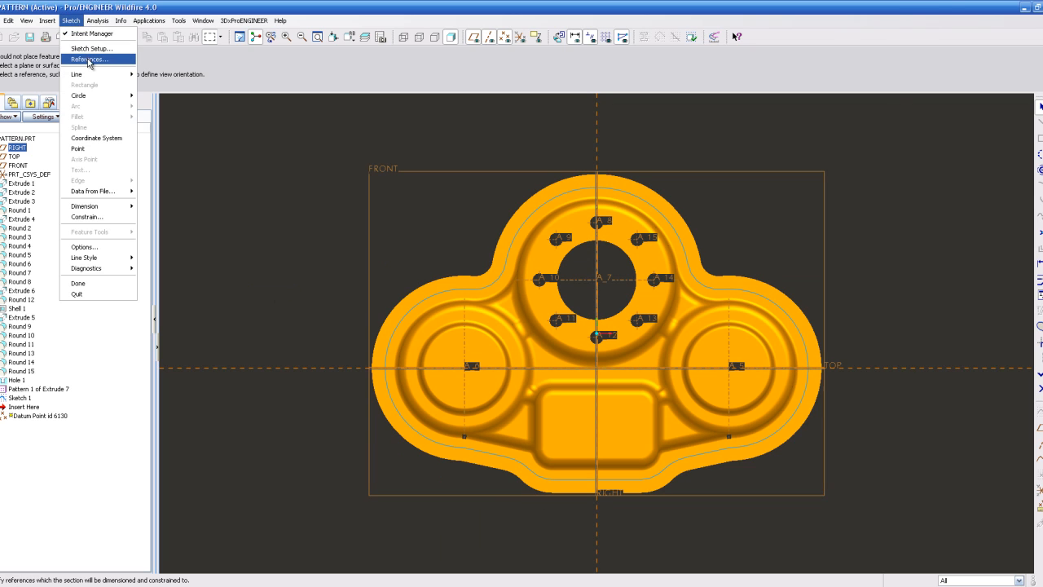
{"action": "left_click", "coordinate": [90, 60]}
{"action": "scroll", "coordinate": [577, 501], "scroll_direction": "up", "scroll_amount": 3}
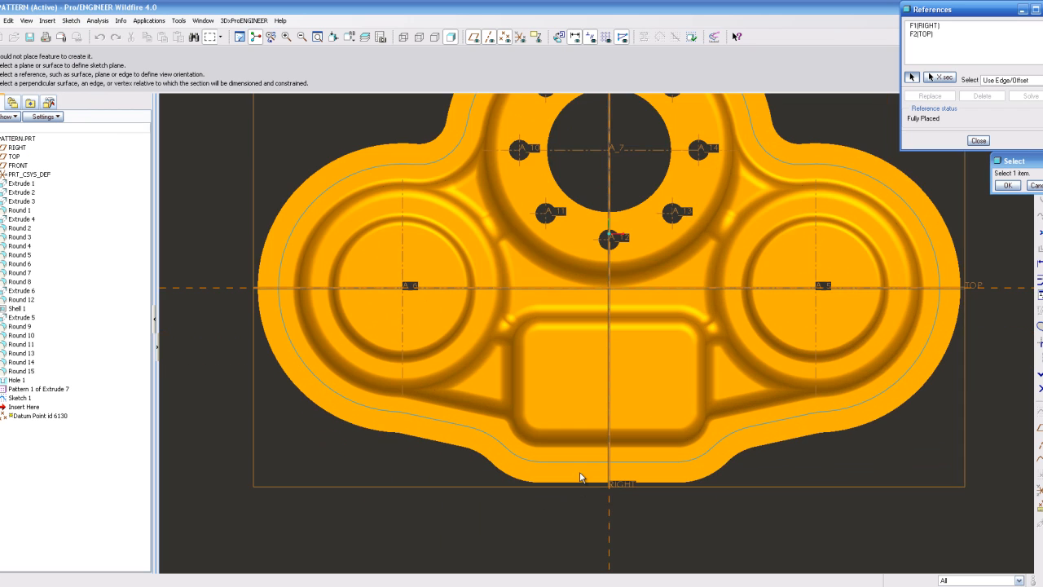
{"action": "scroll", "coordinate": [580, 478], "scroll_direction": "up", "scroll_amount": 5}
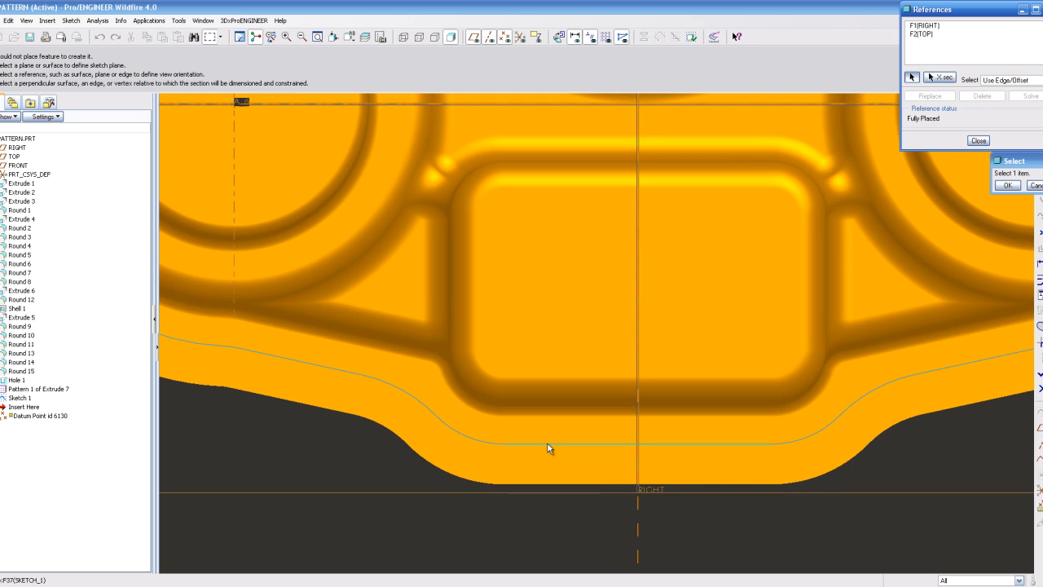
{"action": "left_click", "coordinate": [547, 443]}
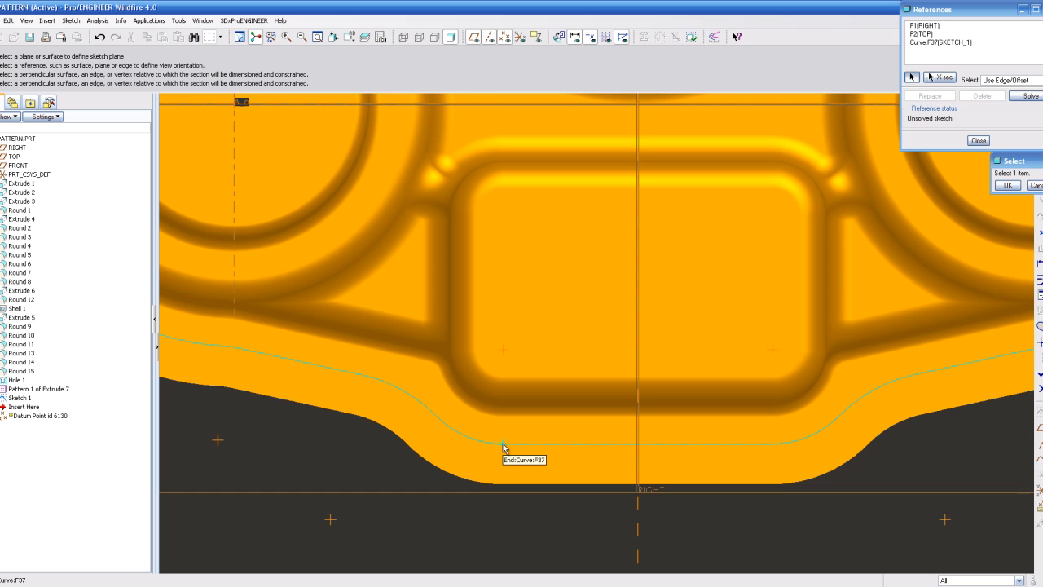
{"action": "left_click", "coordinate": [503, 447]}
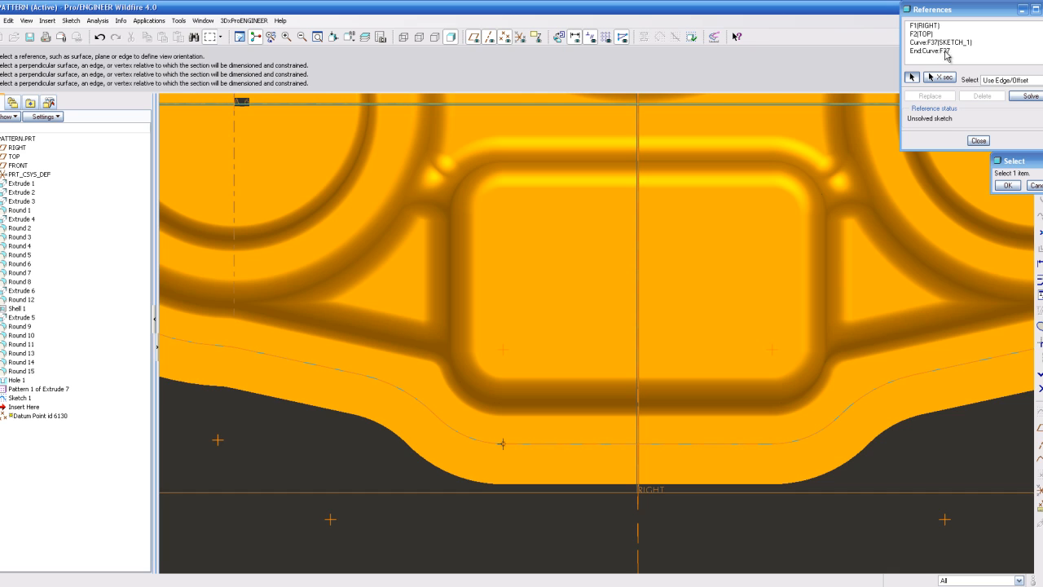
{"action": "left_click", "coordinate": [1008, 186]}
{"action": "left_click", "coordinate": [978, 141]}
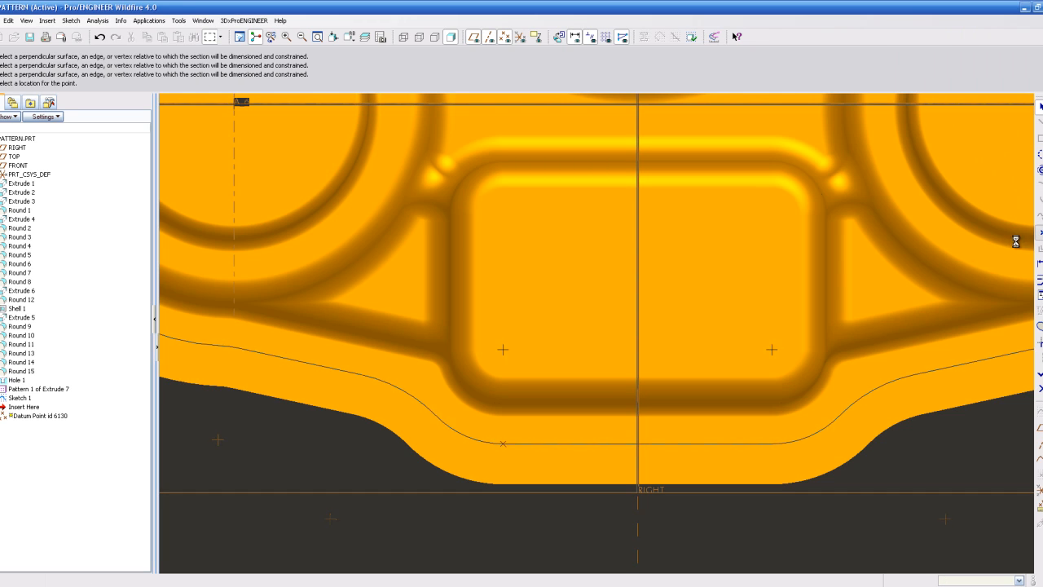
{"action": "left_click", "coordinate": [503, 444]}
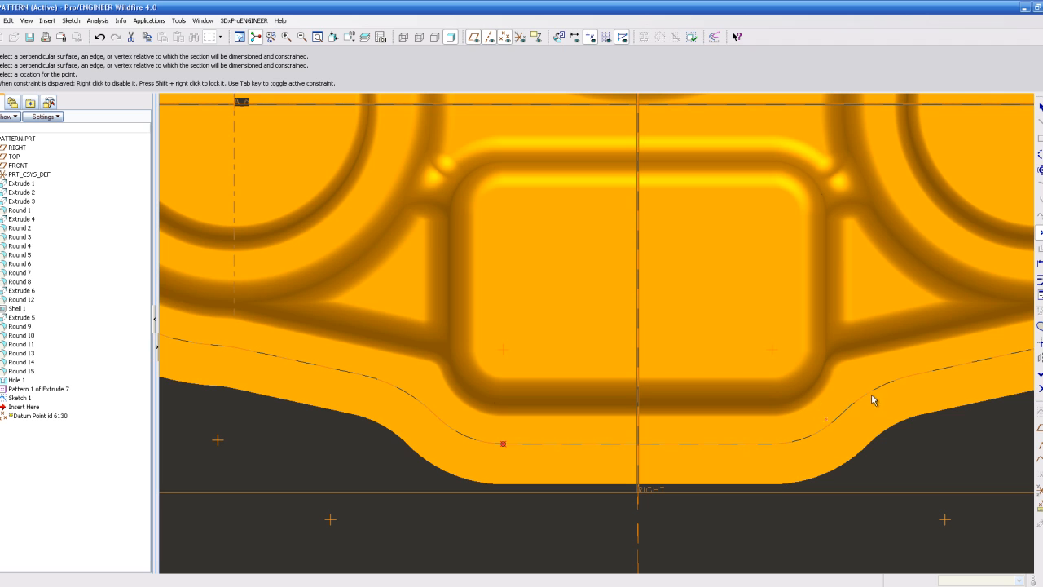
{"action": "left_click", "coordinate": [1040, 374]}
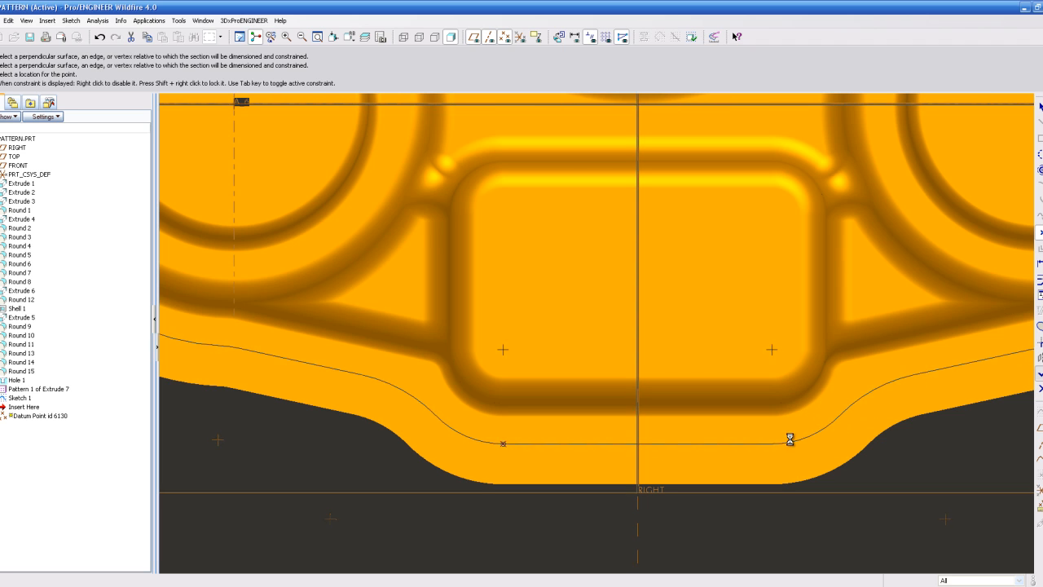
Create a simple hole of diameter 15.00 on datum point PNT0 in the flange, with its depth set to Through All.
{"action": "scroll", "coordinate": [550, 484], "scroll_direction": "up", "scroll_amount": 5}
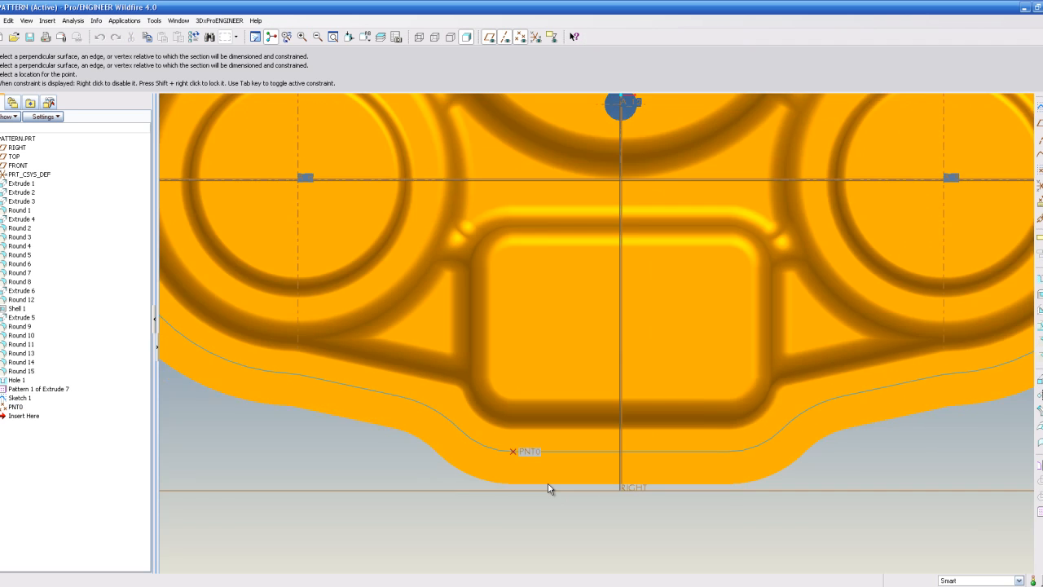
{"action": "middle_click_drag", "start_coordinate": [674, 499], "coordinate": [701, 477]}
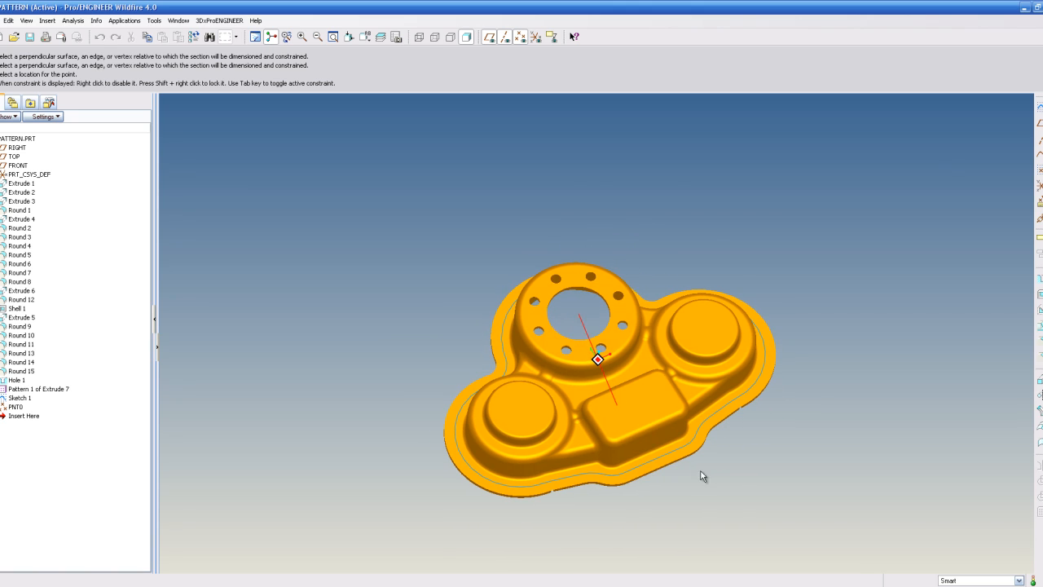
{"action": "scroll", "coordinate": [619, 481], "scroll_direction": "down", "scroll_amount": 3}
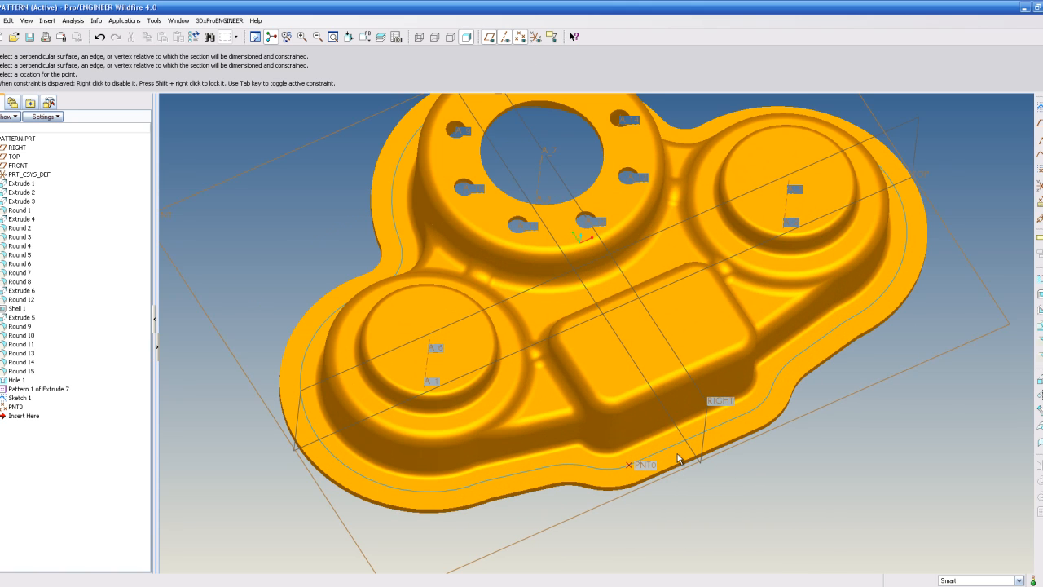
{"action": "left_click", "coordinate": [1039, 278]}
{"action": "left_click", "coordinate": [641, 464]}
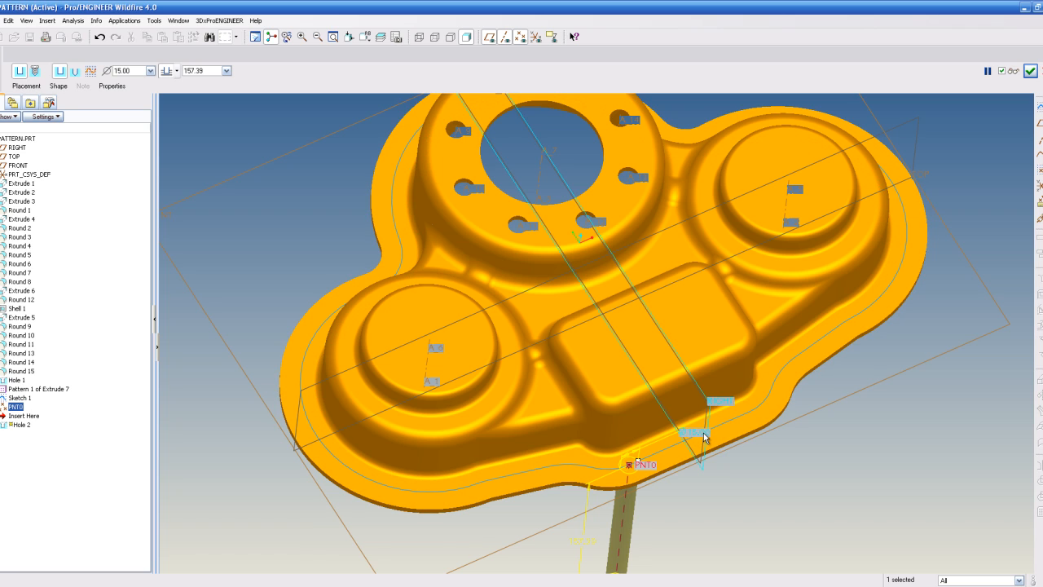
{"action": "left_click", "coordinate": [176, 71]}
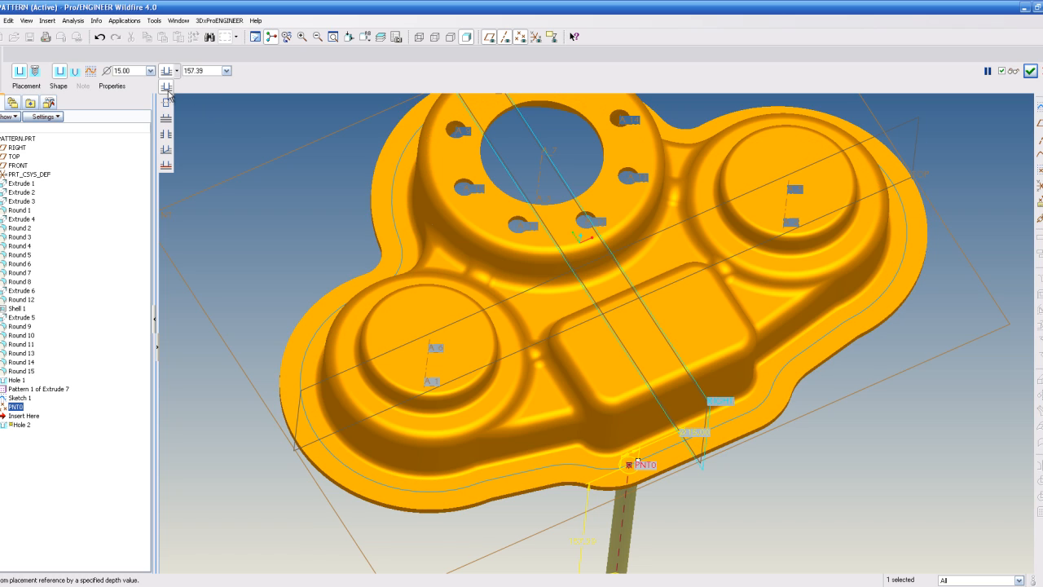
{"action": "left_click", "coordinate": [166, 140]}
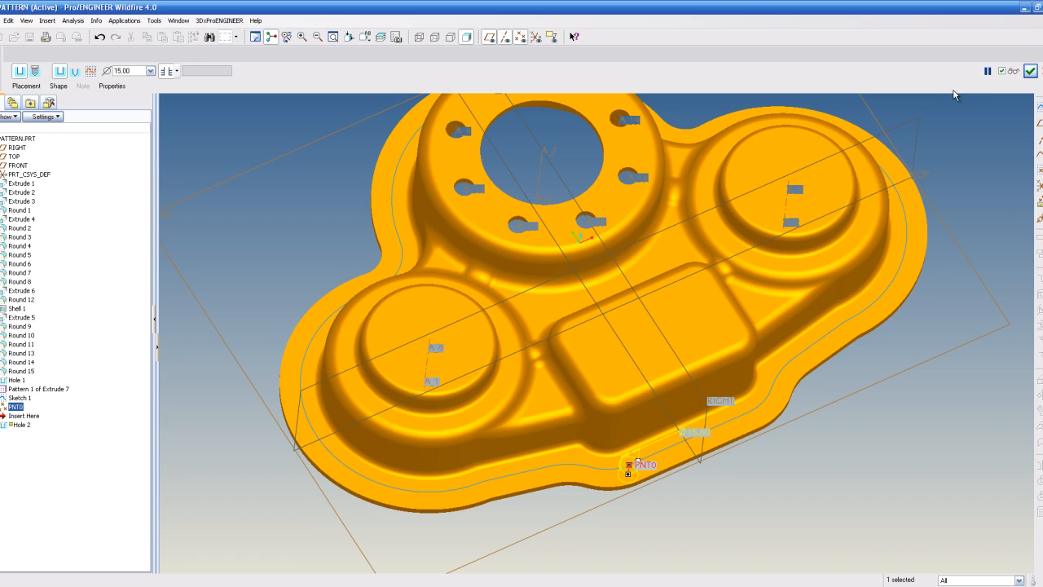
{"action": "left_click", "coordinate": [1030, 71]}
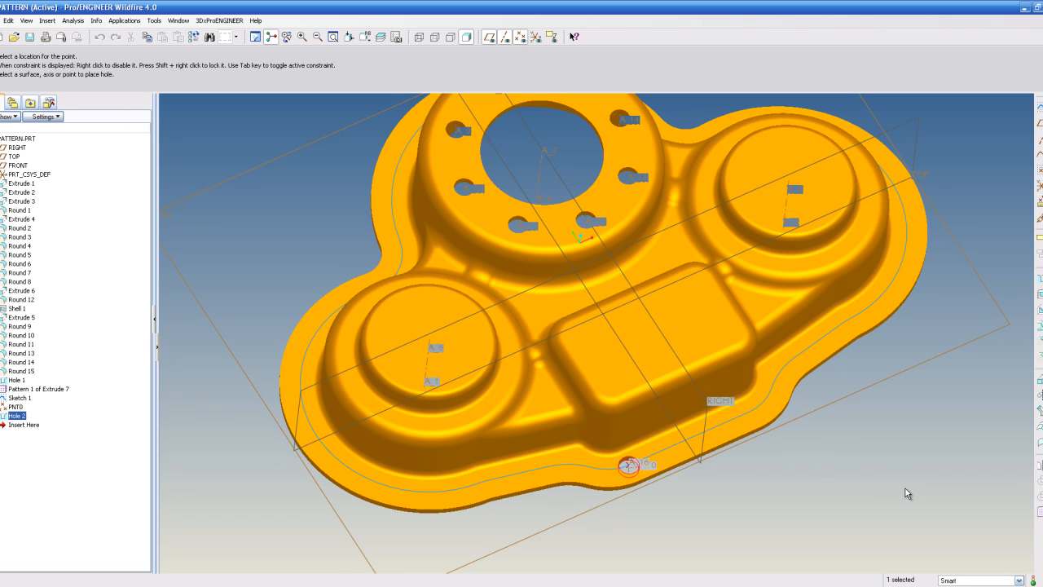
Start a pattern of the new flange hole, set its type to Curve, and choose Sketch 1 as the curve to follow.
{"action": "scroll", "coordinate": [633, 500], "scroll_direction": "down", "scroll_amount": 2}
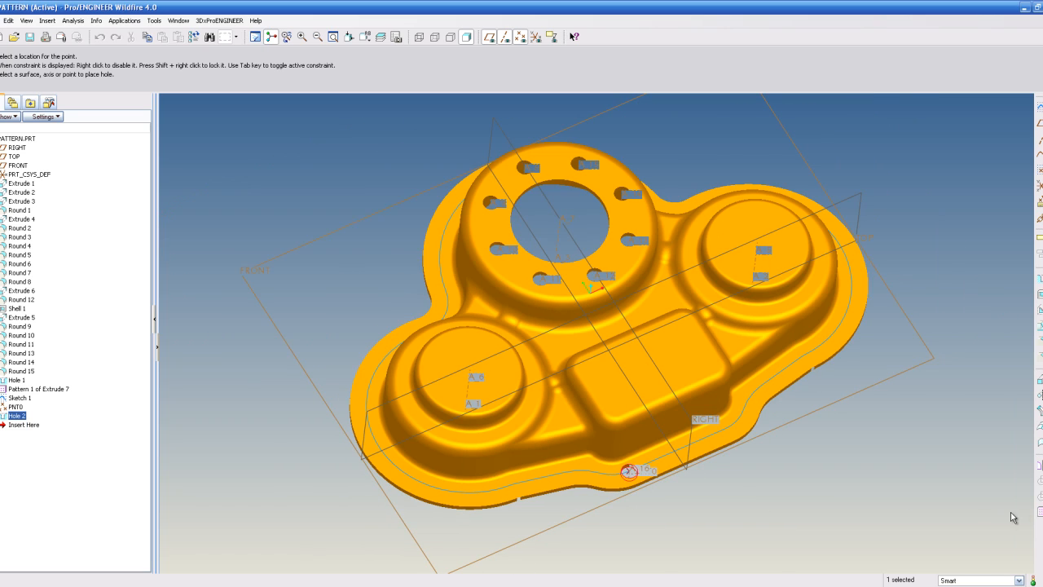
{"action": "left_click", "coordinate": [1042, 506]}
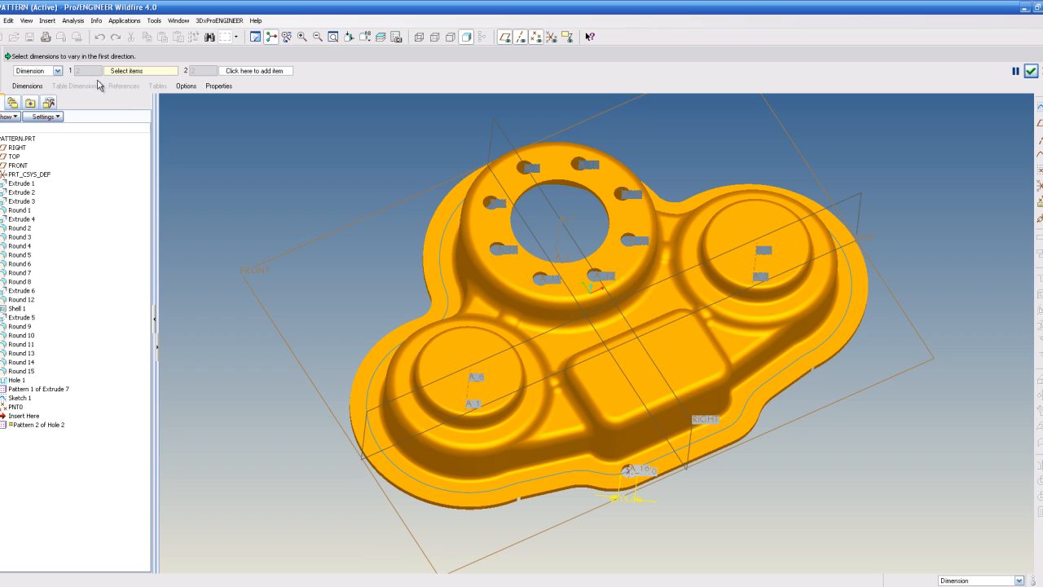
{"action": "left_click", "coordinate": [57, 71]}
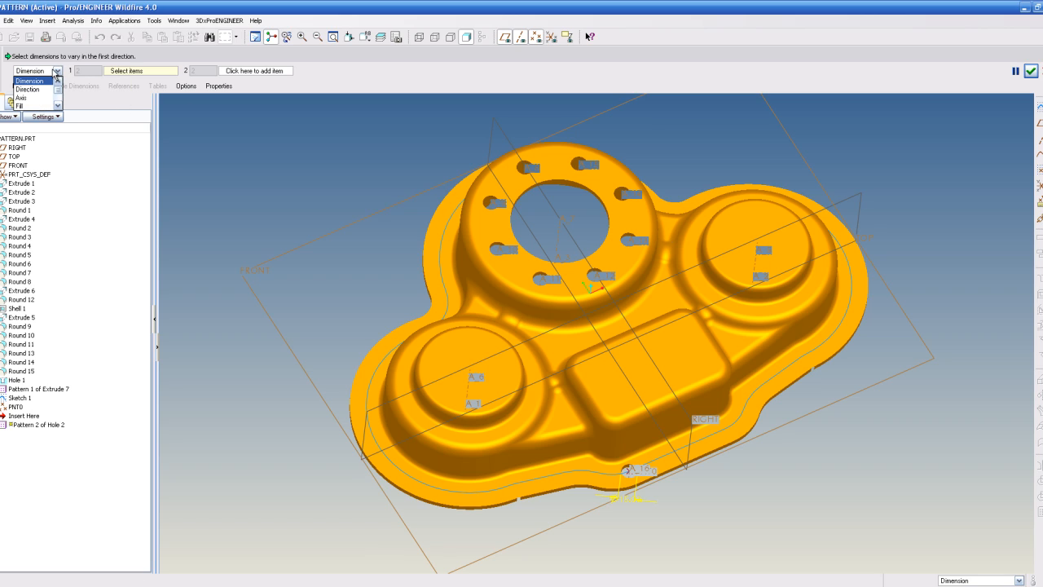
{"action": "left_click_drag", "start_coordinate": [59, 90], "coordinate": [59, 104]}
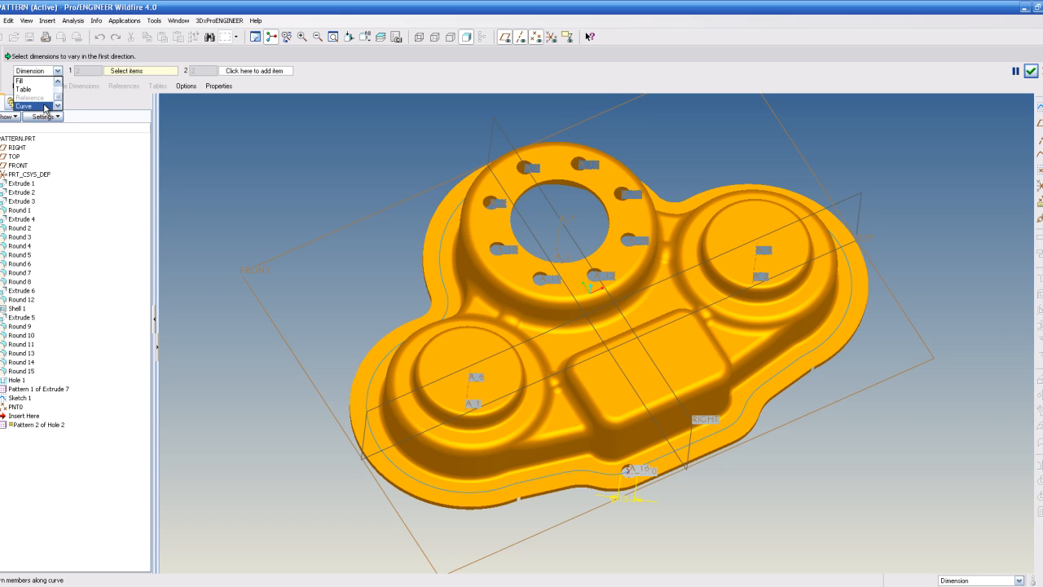
{"action": "left_click", "coordinate": [32, 106]}
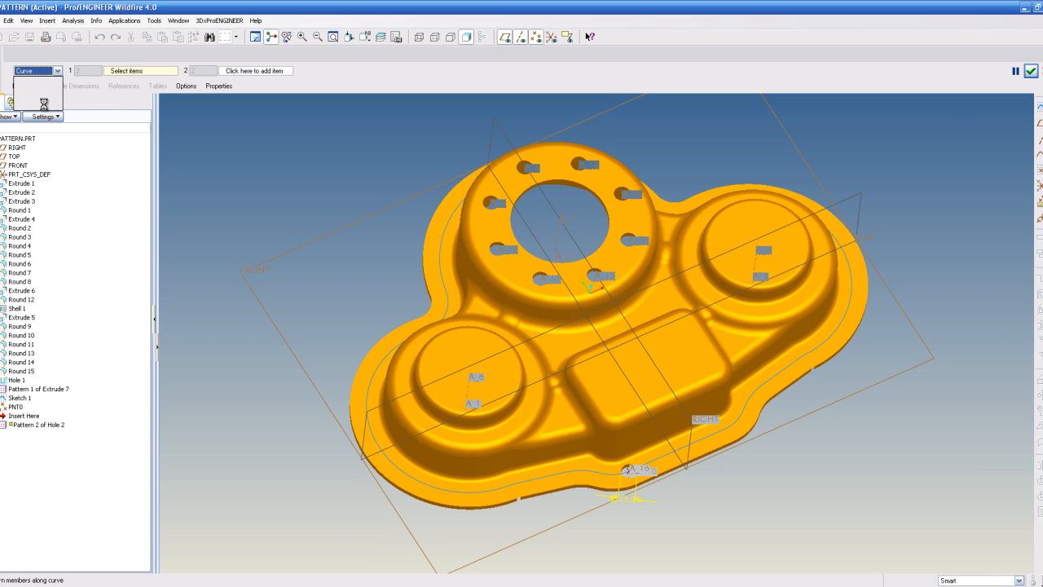
{"action": "left_click", "coordinate": [702, 439]}
Check the previewed members along the flange curve and try a member spacing of 40.
{"action": "middle_click_drag", "start_coordinate": [791, 463], "coordinate": [737, 478]}
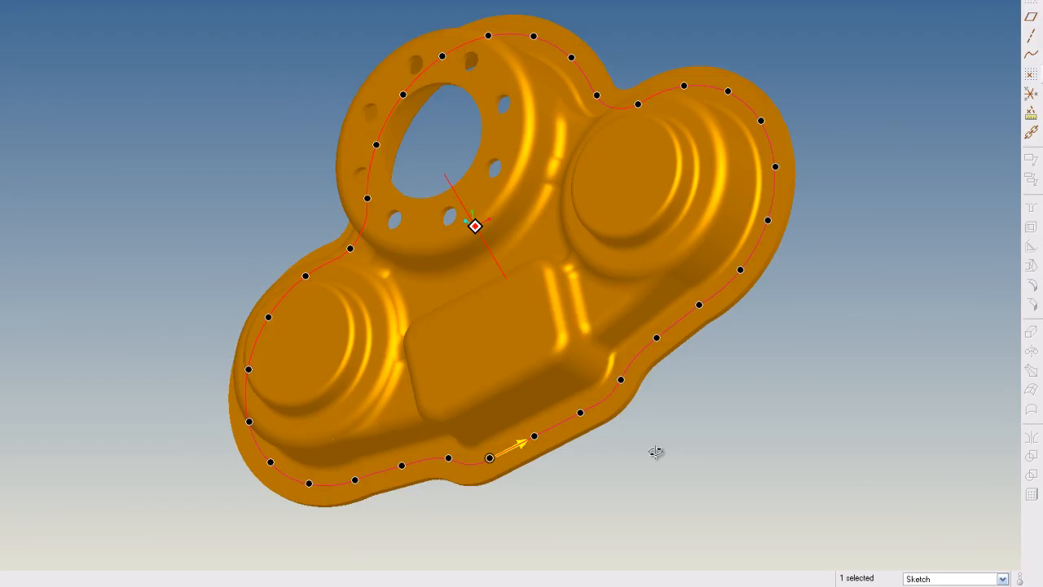
{"action": "middle_click_drag", "start_coordinate": [656, 453], "coordinate": [696, 480]}
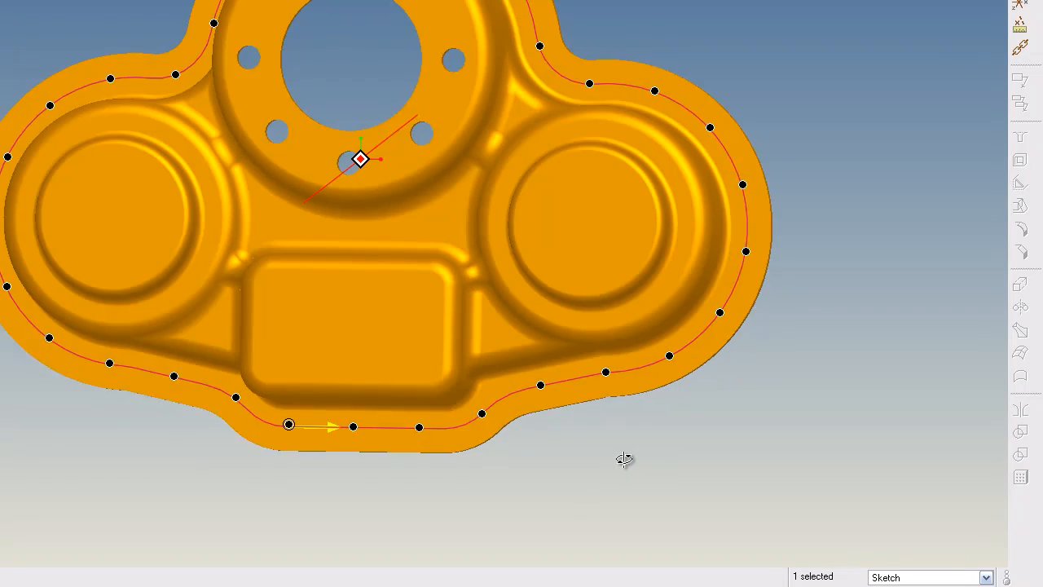
{"action": "middle_click_drag", "start_coordinate": [623, 459], "coordinate": [640, 458]}
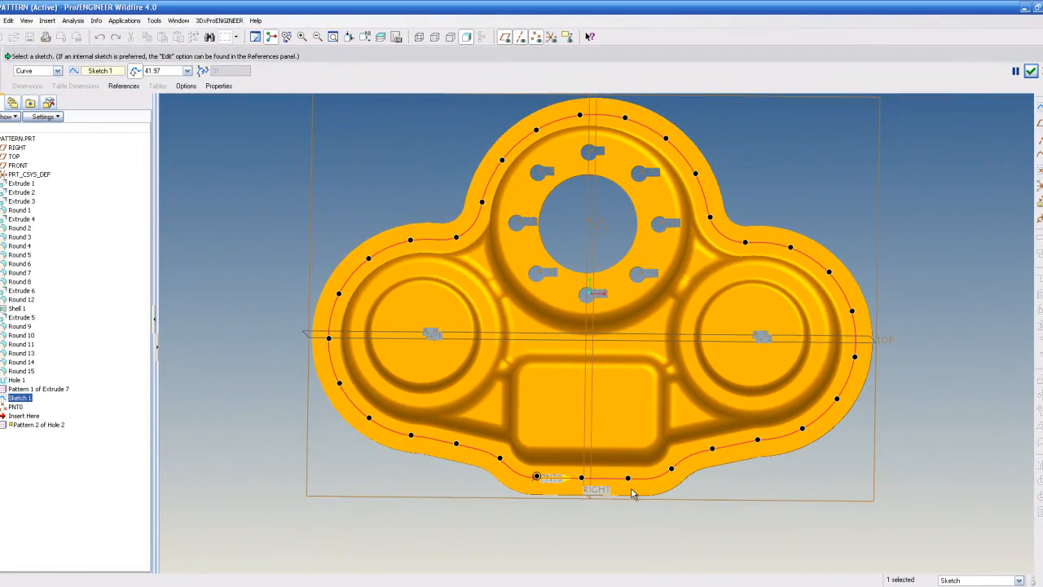
{"action": "scroll", "coordinate": [605, 487], "scroll_direction": "down", "scroll_amount": 2}
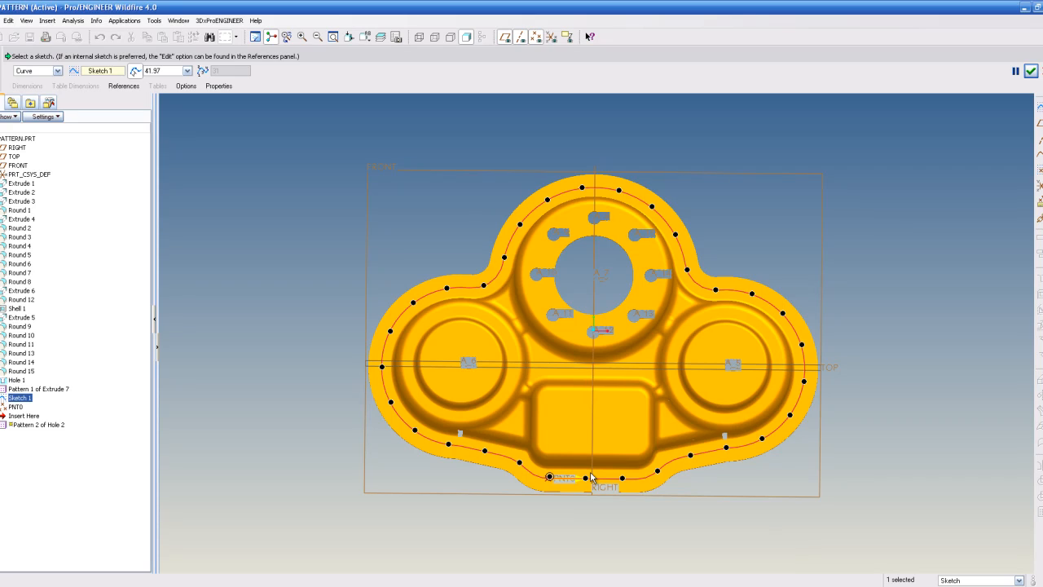
{"action": "double_click", "coordinate": [151, 71]}
{"action": "type", "text": "40"}
{"action": "key", "text": "Return"}
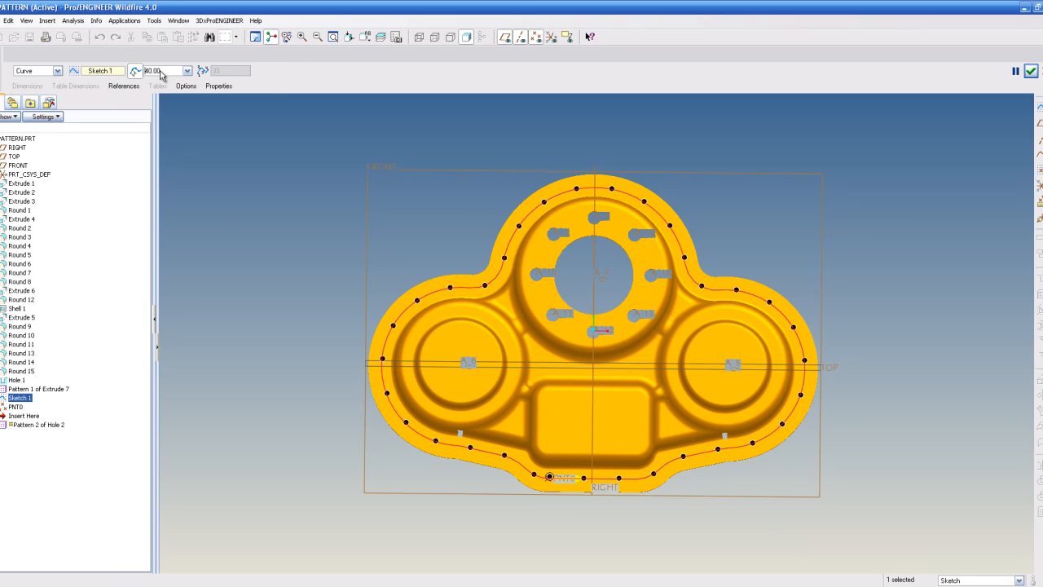
Try member spacings of 30 and 50 for the curve pattern.
{"action": "double_click", "coordinate": [164, 70]}
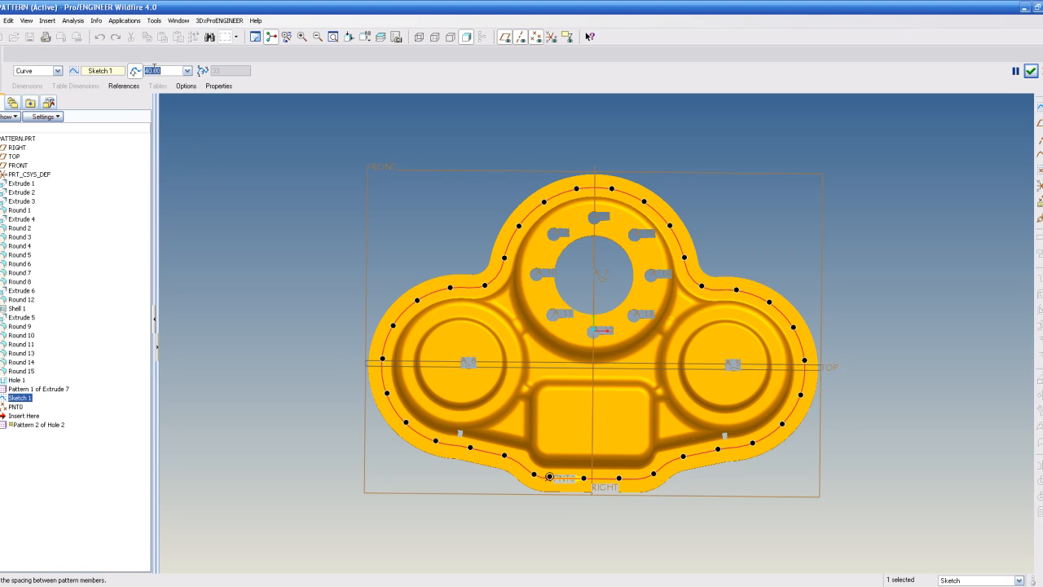
{"action": "type", "text": "30"}
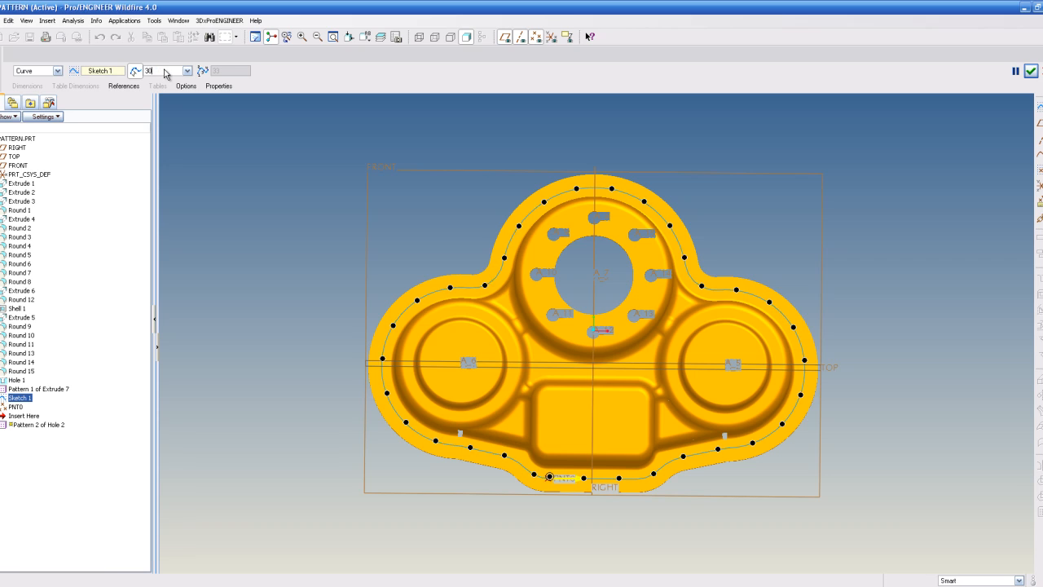
{"action": "key", "text": "Return"}
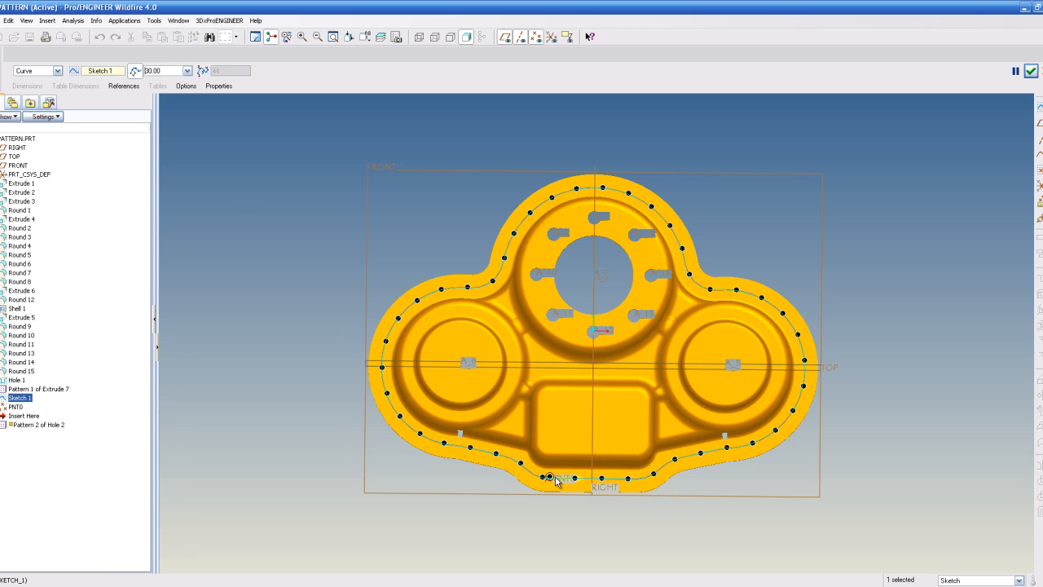
{"action": "double_click", "coordinate": [166, 71]}
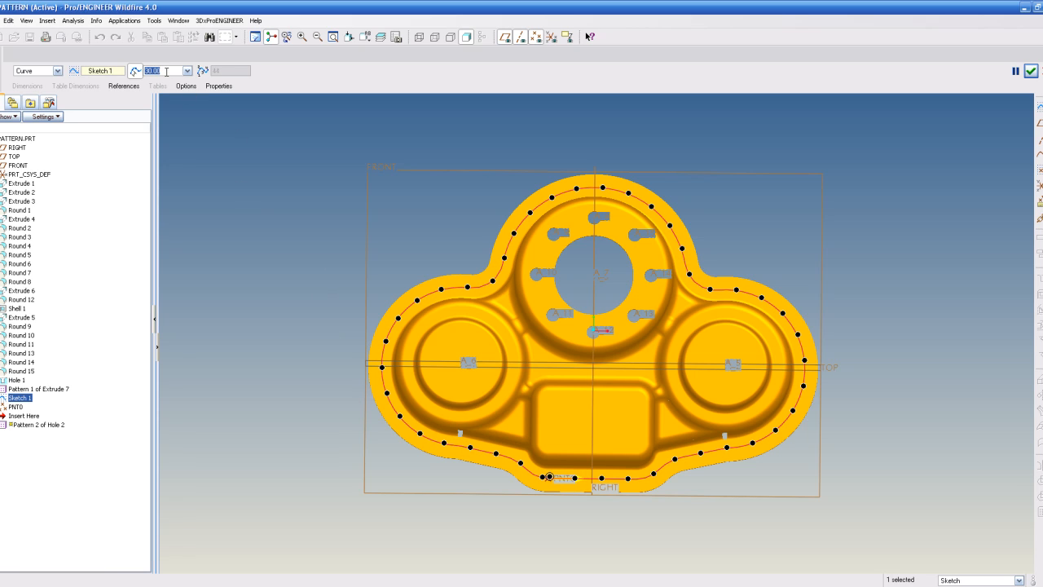
{"action": "type", "text": "50"}
{"action": "key", "text": "Return"}
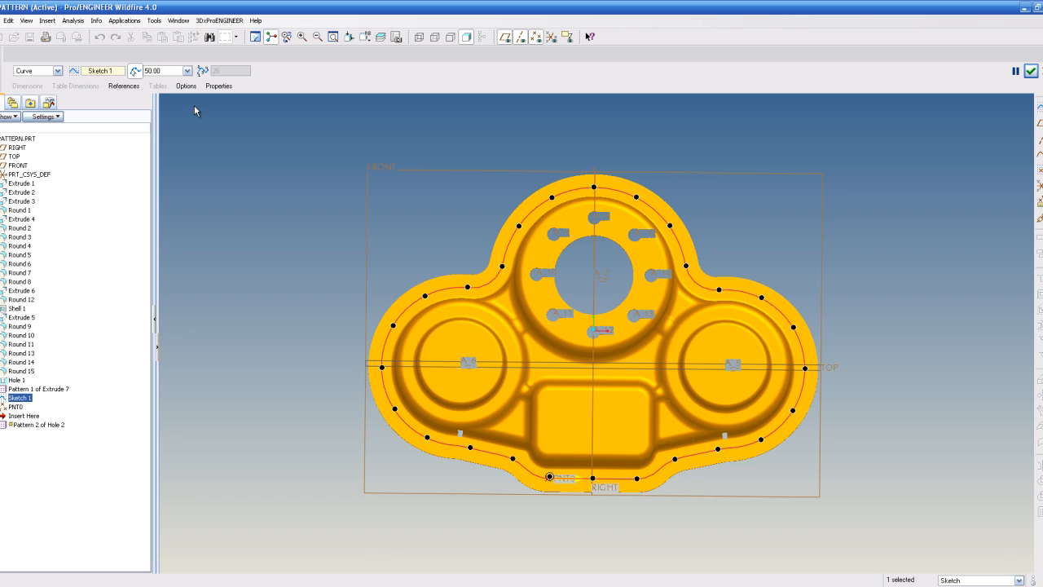
Set the curve pattern's member spacing to 55.
{"action": "double_click", "coordinate": [166, 71]}
{"action": "type", "text": "55"}
{"action": "key", "text": "Return"}
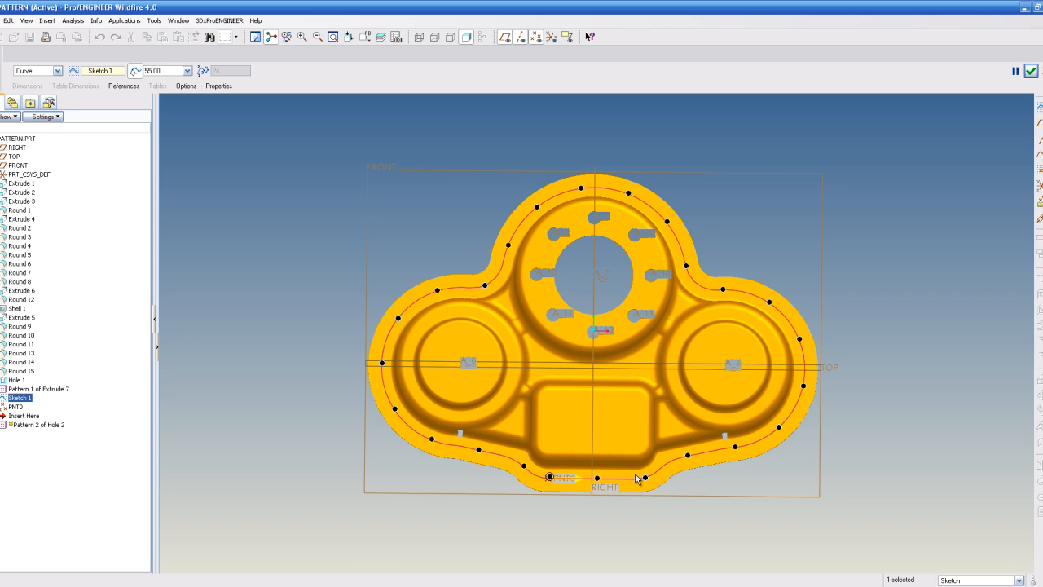
Define the curve pattern by number of members instead of spacing, and try counts of 20 and 15.
{"action": "left_click", "coordinate": [205, 72]}
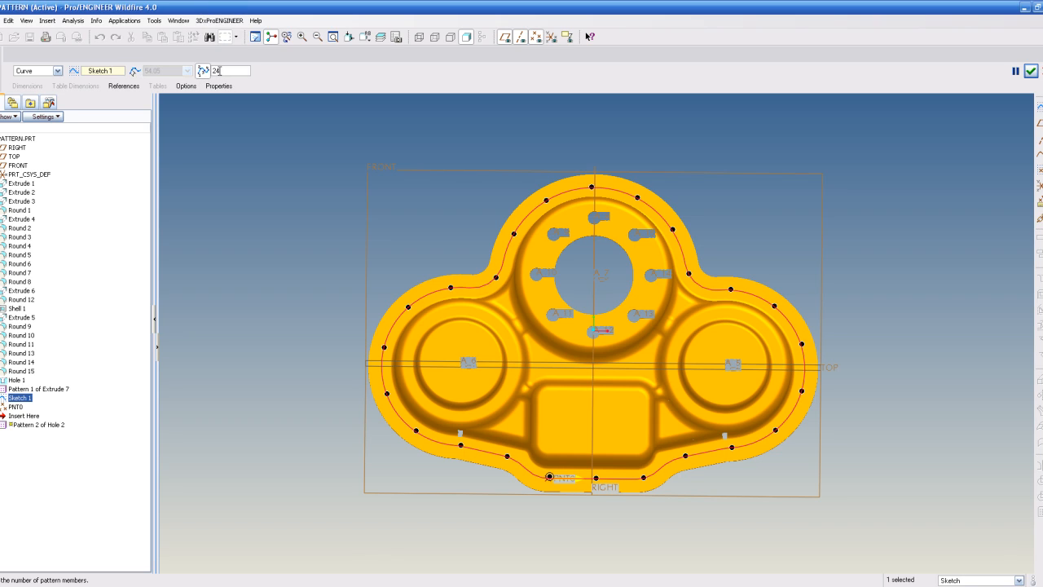
{"action": "double_click", "coordinate": [225, 71]}
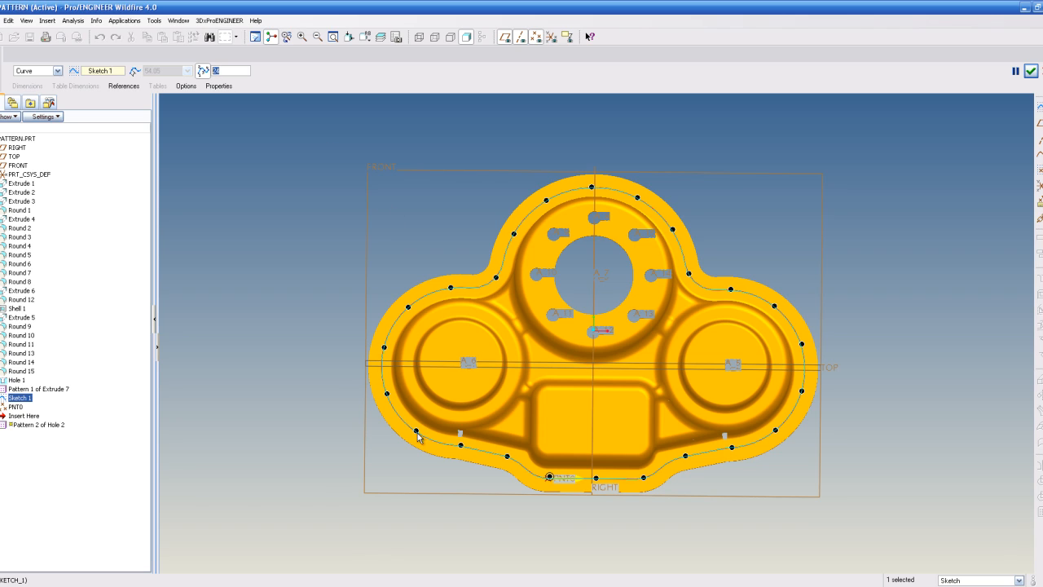
{"action": "type", "text": "20"}
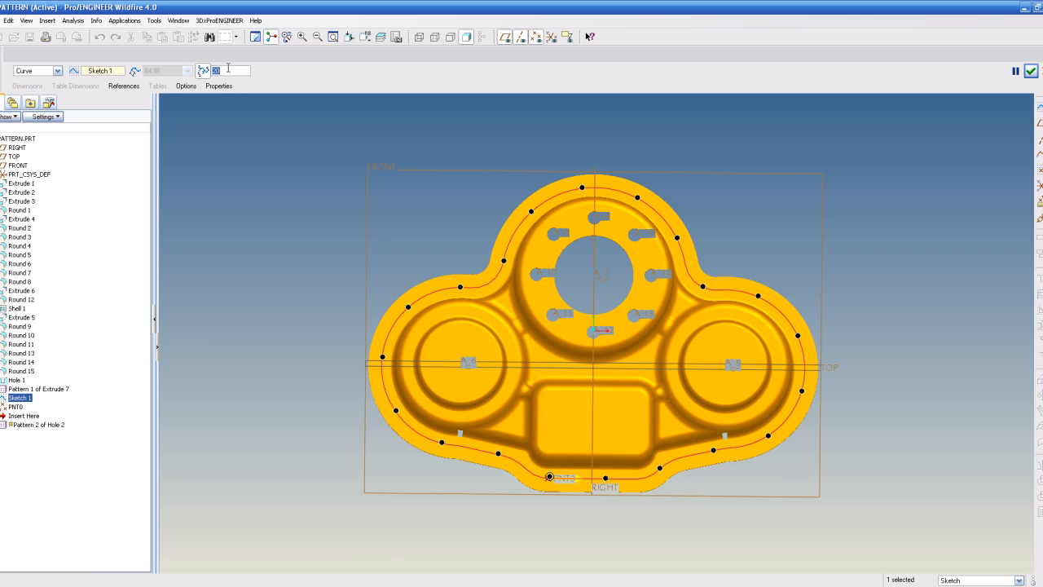
{"action": "type", "text": "15"}
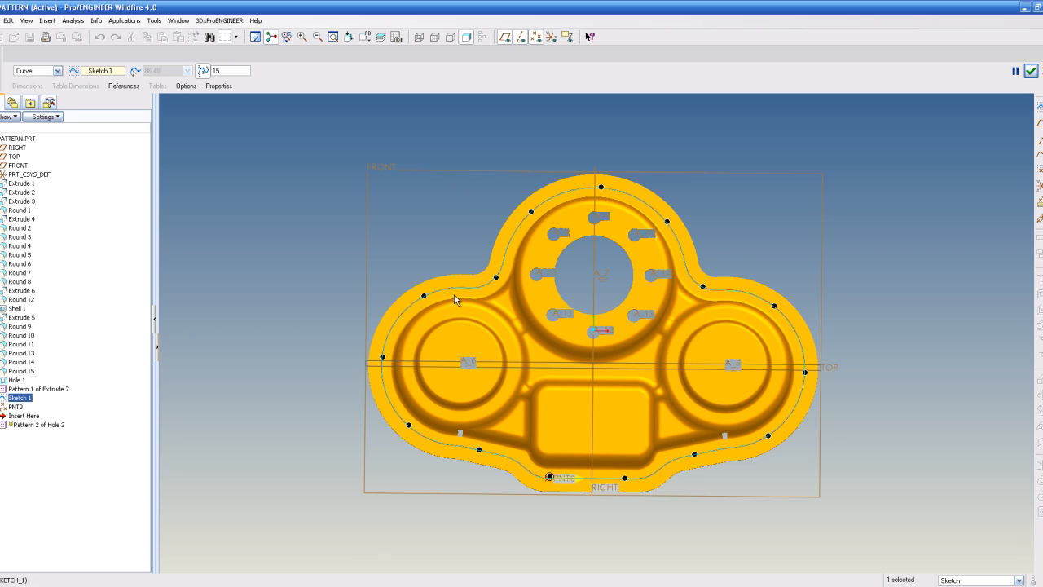
Compare member counts of 30 and 31, set the curve pattern to 30 members, and complete it.
{"action": "double_click", "coordinate": [227, 71]}
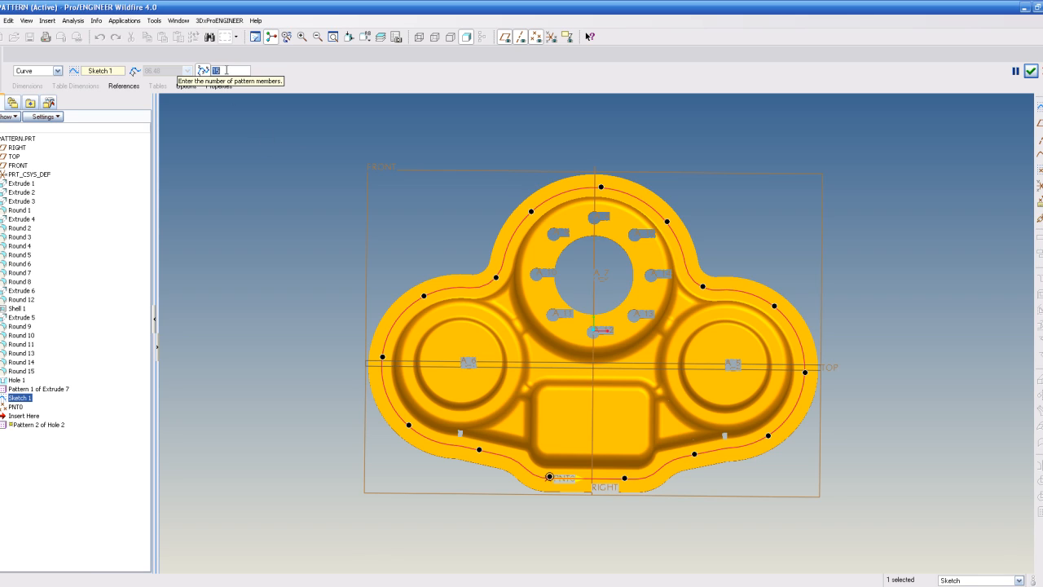
{"action": "type", "text": "30"}
{"action": "key", "text": "Return"}
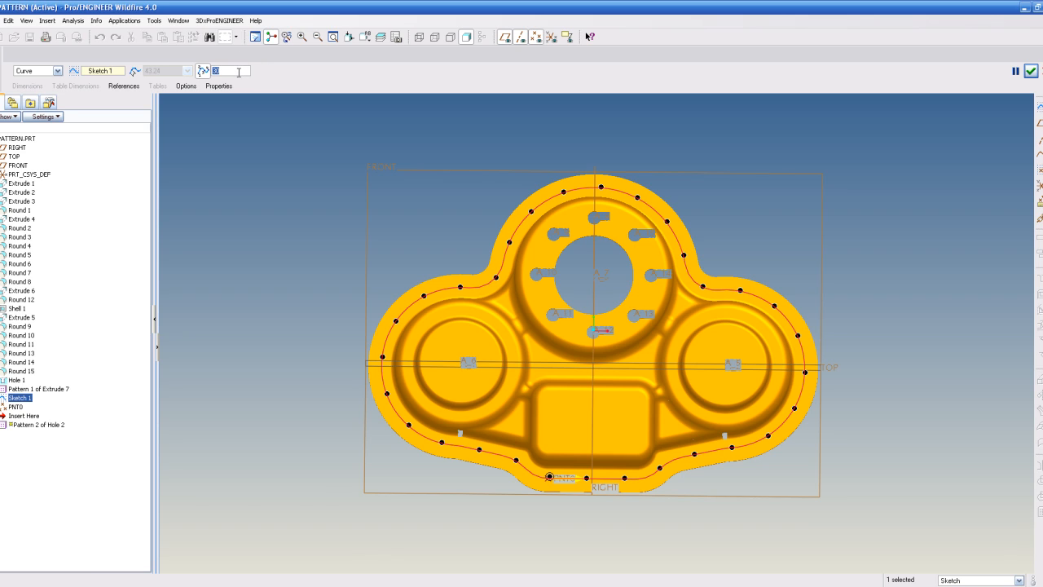
{"action": "type", "text": "31"}
{"action": "key", "text": "Return"}
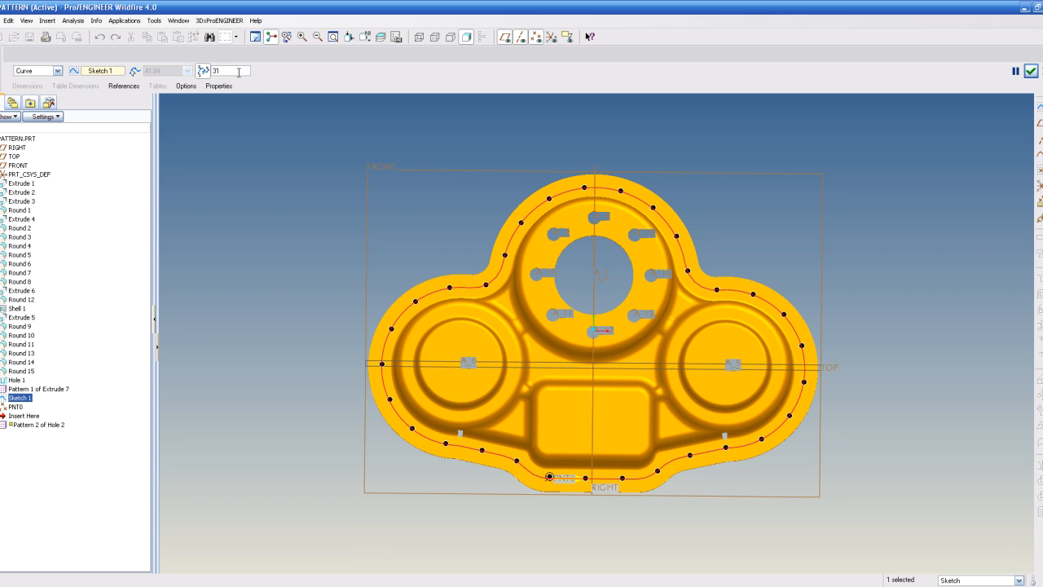
{"action": "type", "text": "30"}
{"action": "key", "text": "Return"}
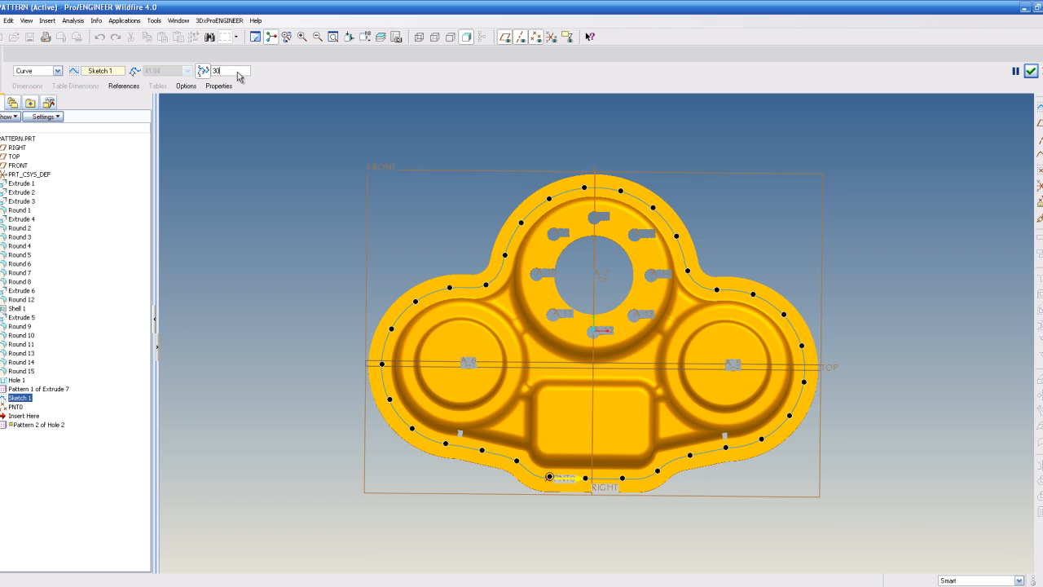
{"action": "left_click", "coordinate": [1031, 70]}
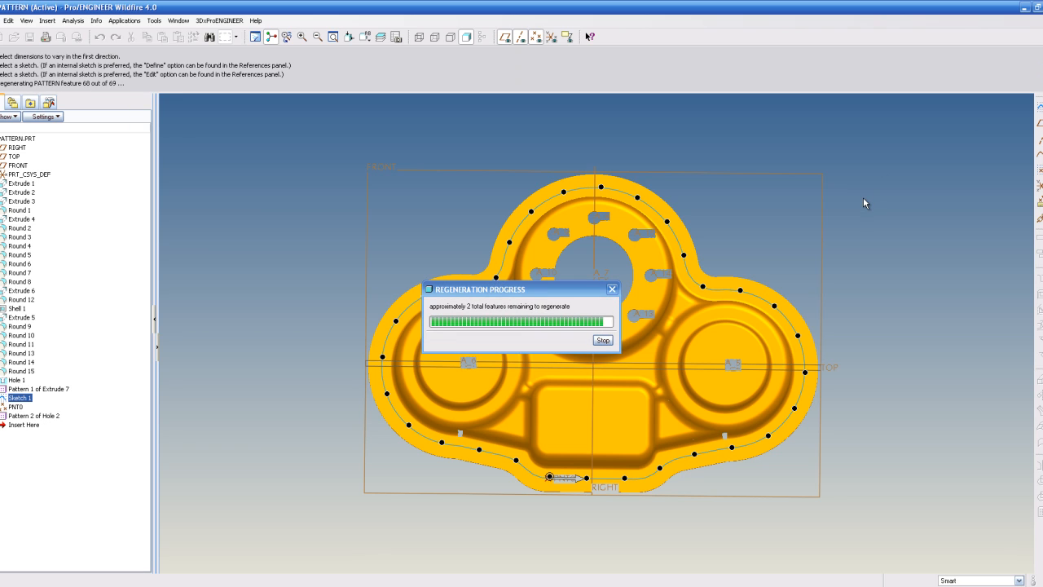
Deselect everything and turn off the display of datum points, datum axes and datum planes.
{"action": "left_click", "coordinate": [850, 214]}
{"action": "middle_click_drag", "start_coordinate": [864, 280], "coordinate": [676, 184]}
{"action": "left_click", "coordinate": [520, 36]}
{"action": "left_click", "coordinate": [504, 37]}
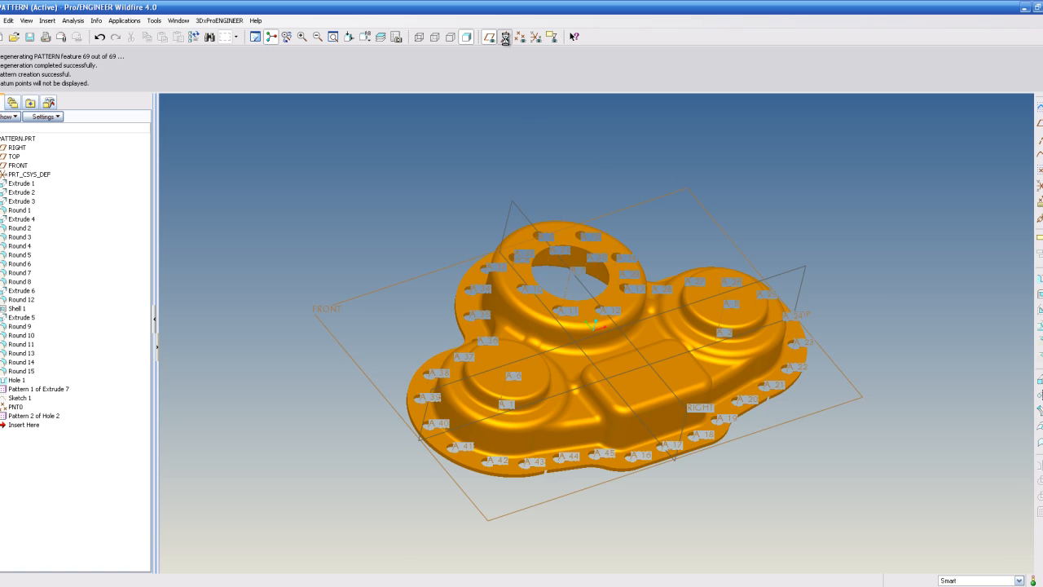
{"action": "left_click", "coordinate": [488, 37]}
Examine the patterned holes around the flange and the circular boss from several viewing angles.
{"action": "scroll", "coordinate": [677, 423], "scroll_direction": "down", "scroll_amount": 2}
{"action": "mouse_move", "coordinate": [677, 423]}
{"action": "middle_mouse_down"}
{"action": "mouse_move", "coordinate": [663, 415]}
{"action": "mouse_move", "coordinate": [673, 421]}
{"action": "middle_mouse_up"}
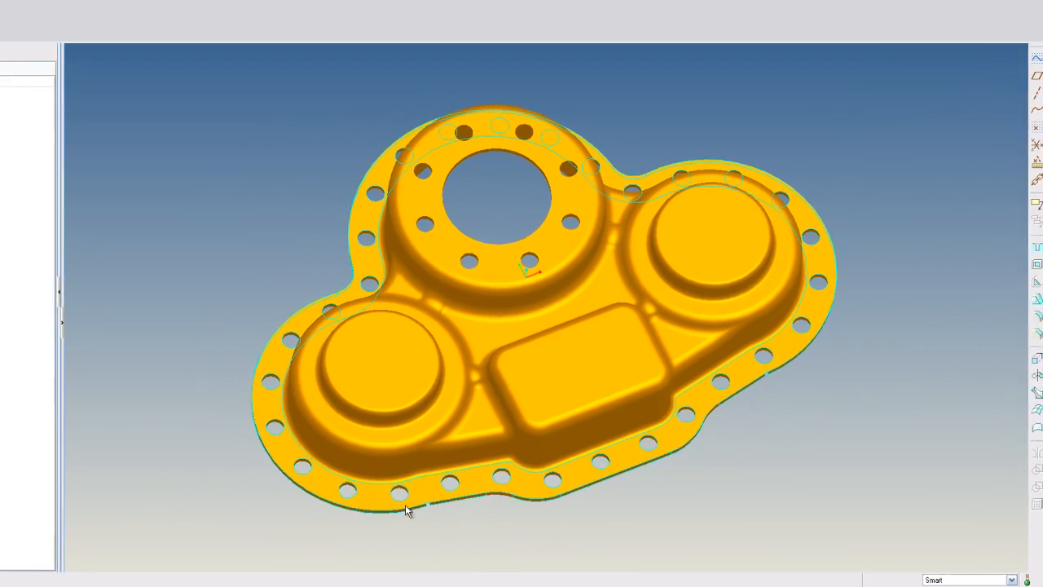
{"action": "mouse_move", "coordinate": [629, 495]}
{"action": "middle_mouse_down"}
{"action": "mouse_move", "coordinate": [594, 461]}
{"action": "mouse_move", "coordinate": [579, 499]}
{"action": "mouse_move", "coordinate": [601, 523]}
{"action": "middle_mouse_up"}
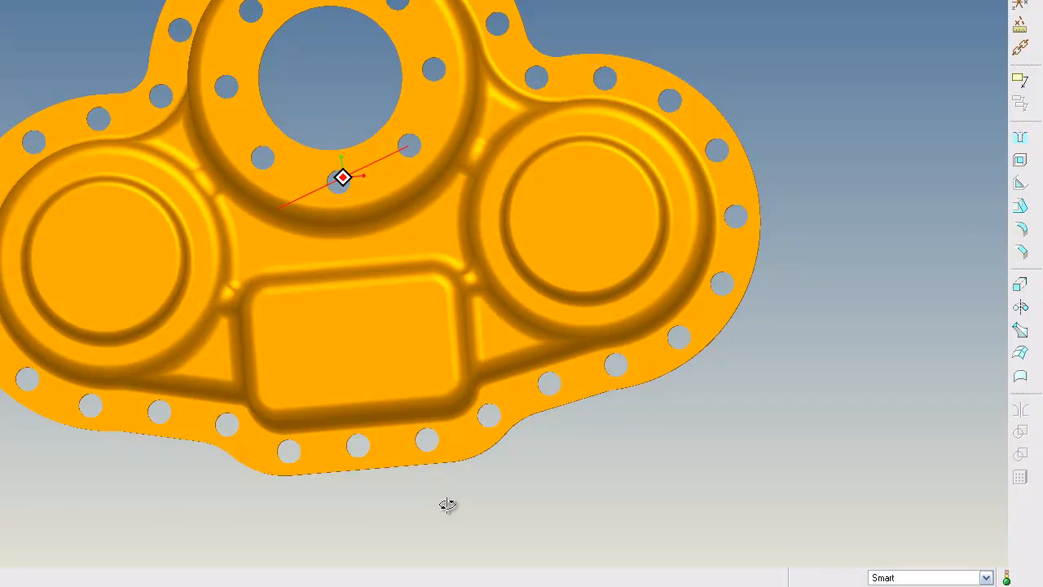
{"action": "middle_click_drag", "start_coordinate": [447, 505], "coordinate": [454, 508]}
{"action": "scroll", "coordinate": [424, 507], "scroll_direction": "down", "scroll_amount": 1}
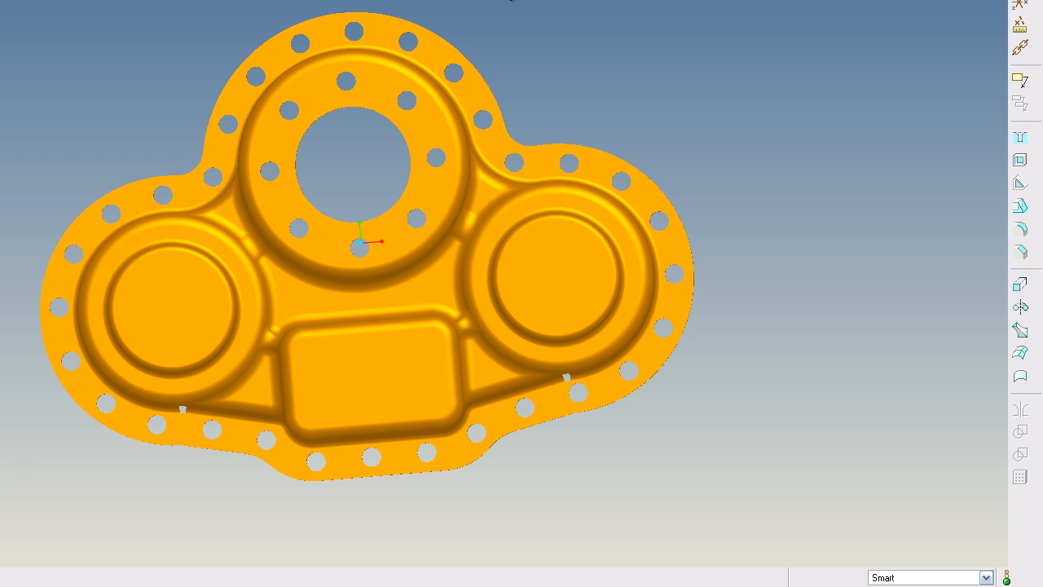
{"action": "mouse_move", "coordinate": [763, 366]}
{"action": "middle_mouse_down"}
{"action": "mouse_move", "coordinate": [789, 259]}
{"action": "mouse_move", "coordinate": [805, 296]}
{"action": "middle_mouse_up"}
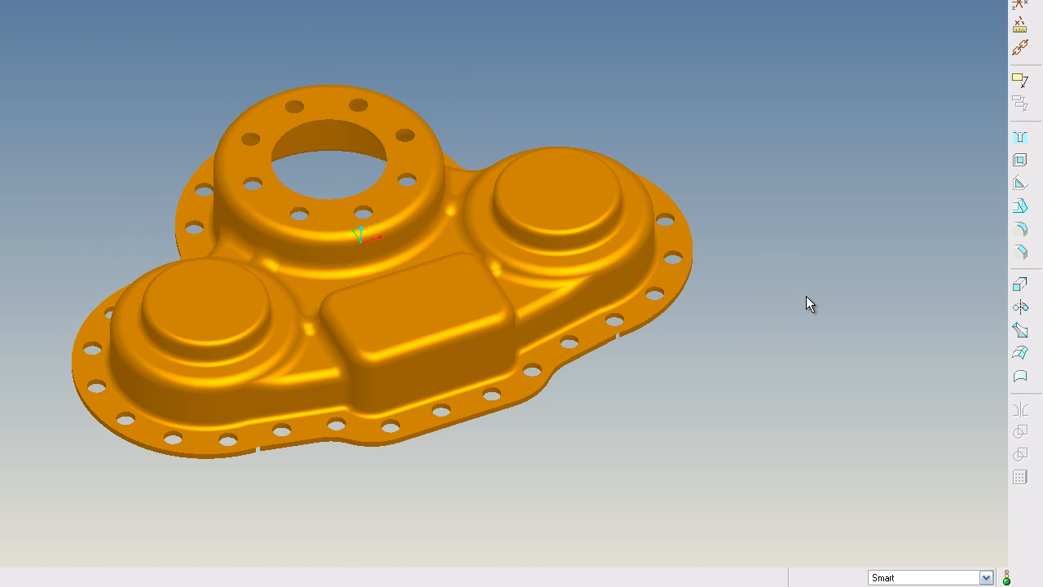